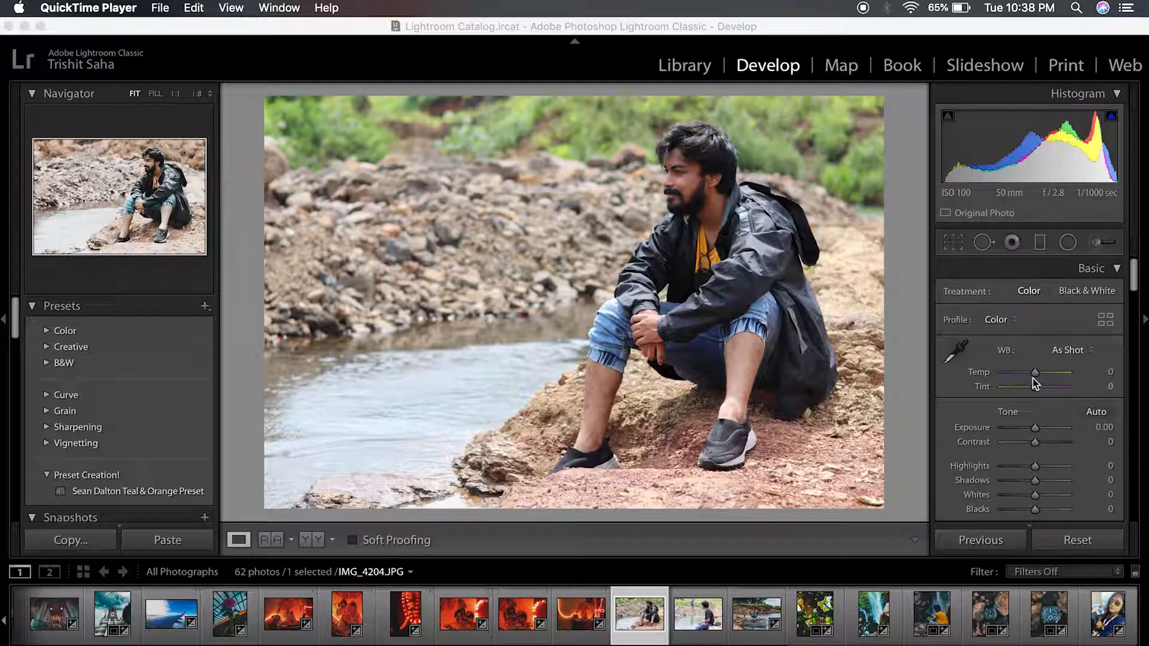
Step: Cool the photo's white balance by setting Temp to -8, and set Exposure to 0
mouse_move(1037, 378)
left_mouse_down()
mouse_move(1016, 374)
mouse_move(1043, 375)
mouse_move(1034, 377)
left_mouse_up()
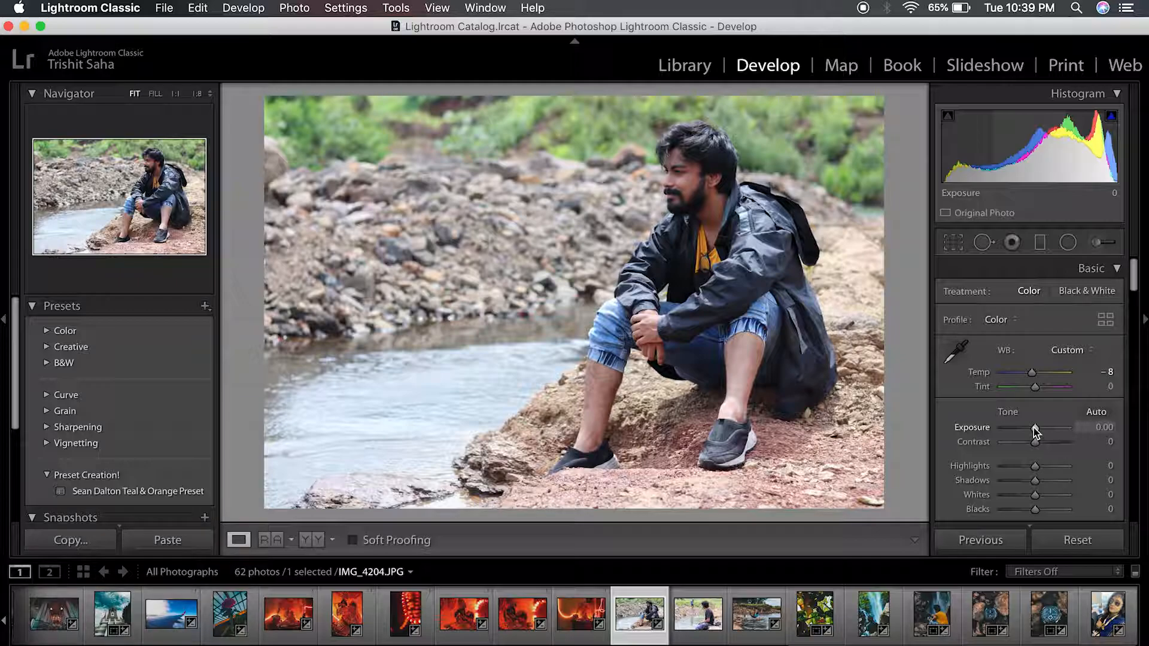
left_click_drag(1035, 428, 1033, 429)
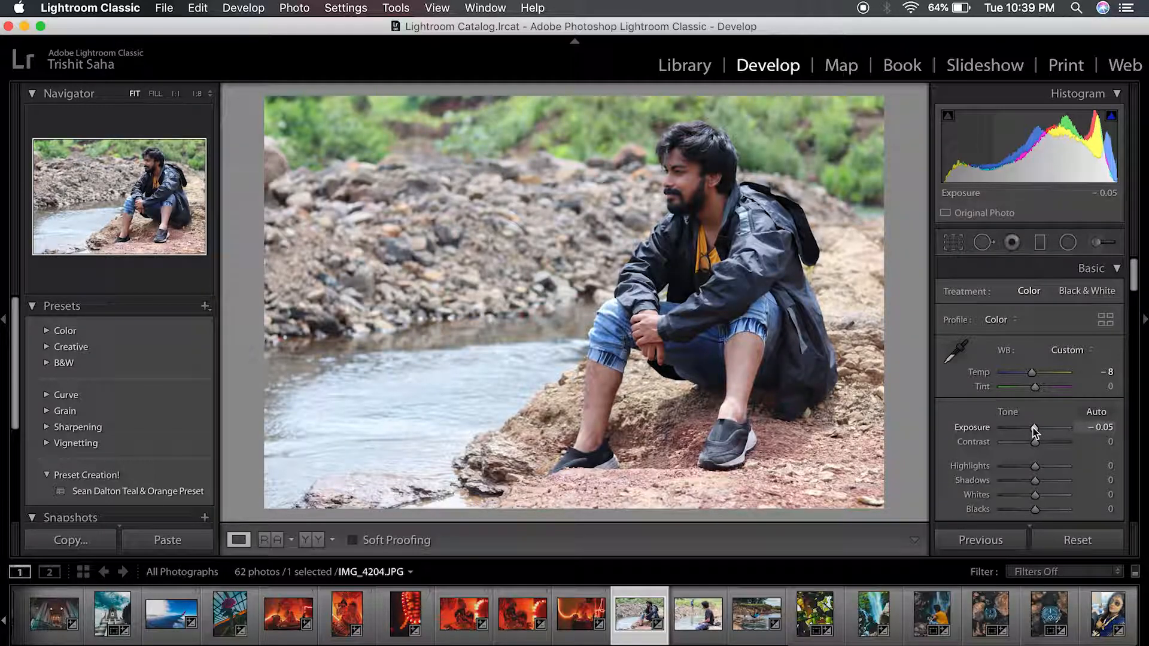
left_click(1100, 427)
type("0")
key("Return")
Step: Adjust the tone to Contrast +48, Highlights -78, Shadows +33, Whites -28 and Blacks -15
left_click_drag(1036, 442, 1050, 442)
scroll(1034, 425, "down", 3)
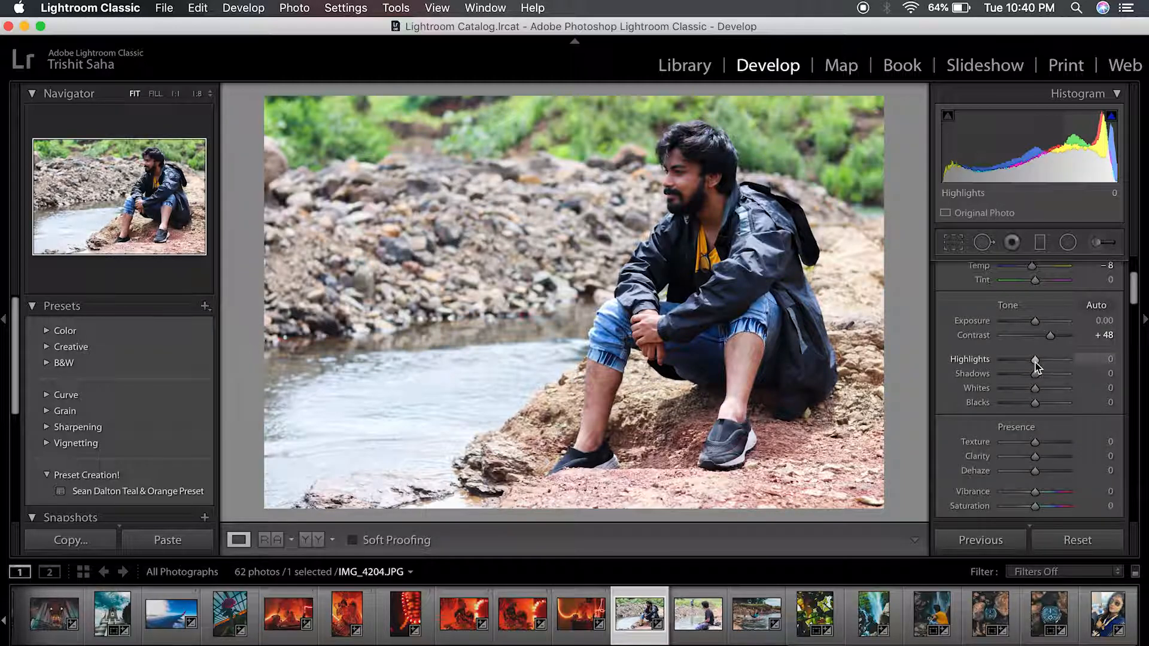
left_click_drag(1035, 361, 1011, 365)
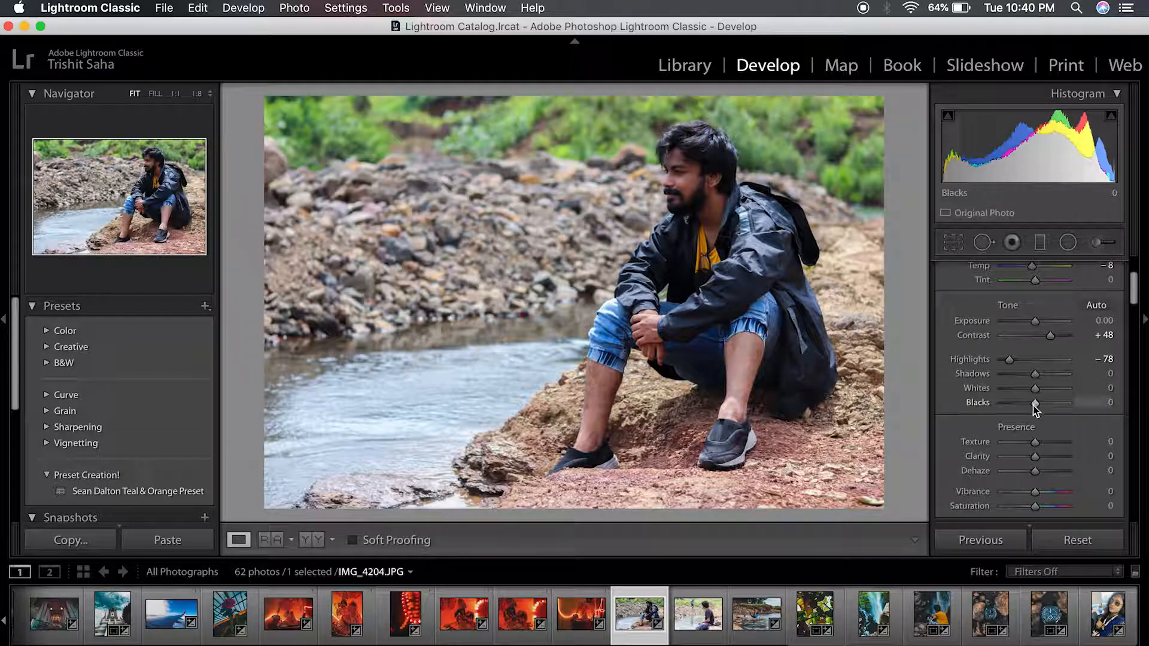
left_click_drag(1038, 375, 1047, 375)
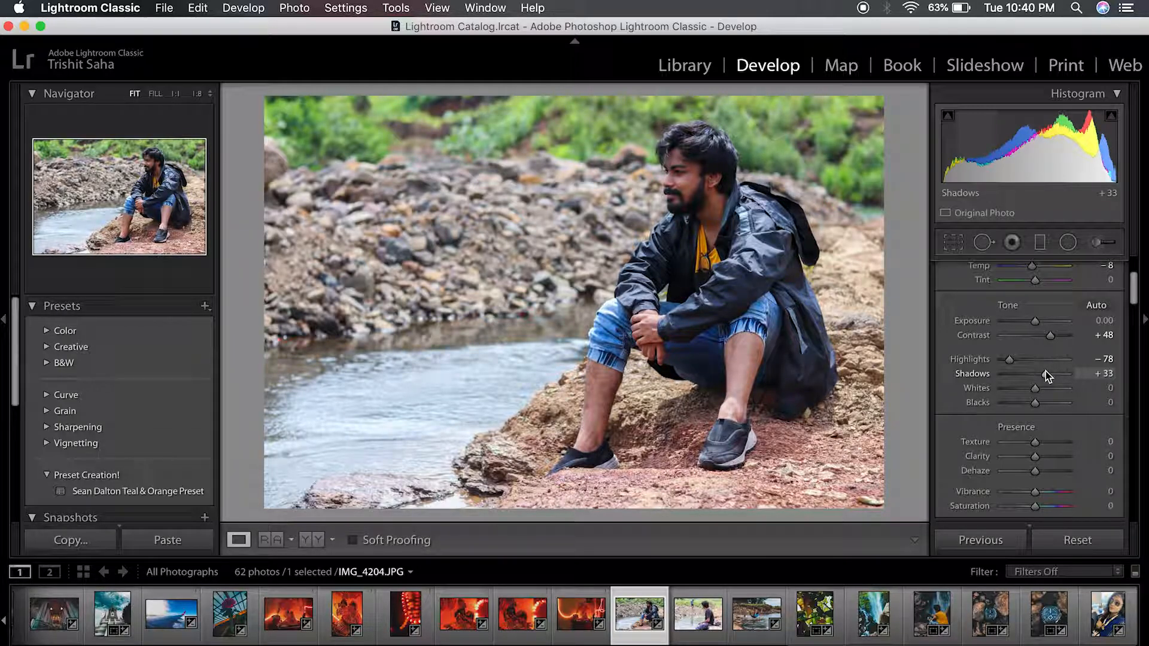
mouse_move(1036, 395)
left_mouse_down()
mouse_move(1013, 395)
mouse_move(1026, 389)
left_mouse_up()
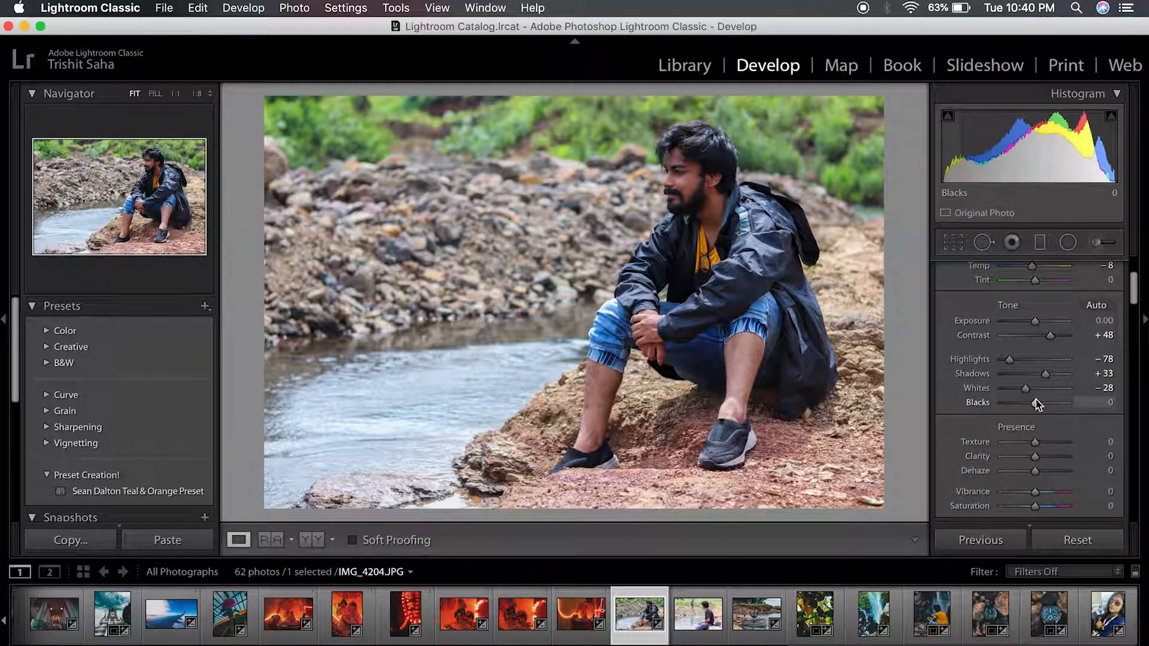
left_click_drag(1036, 406, 1032, 405)
Step: Compare the edit with the original photo and increase its Texture, Clarity and Dehaze
key("backslash")
key("backslash")
key("backslash")
key("backslash")
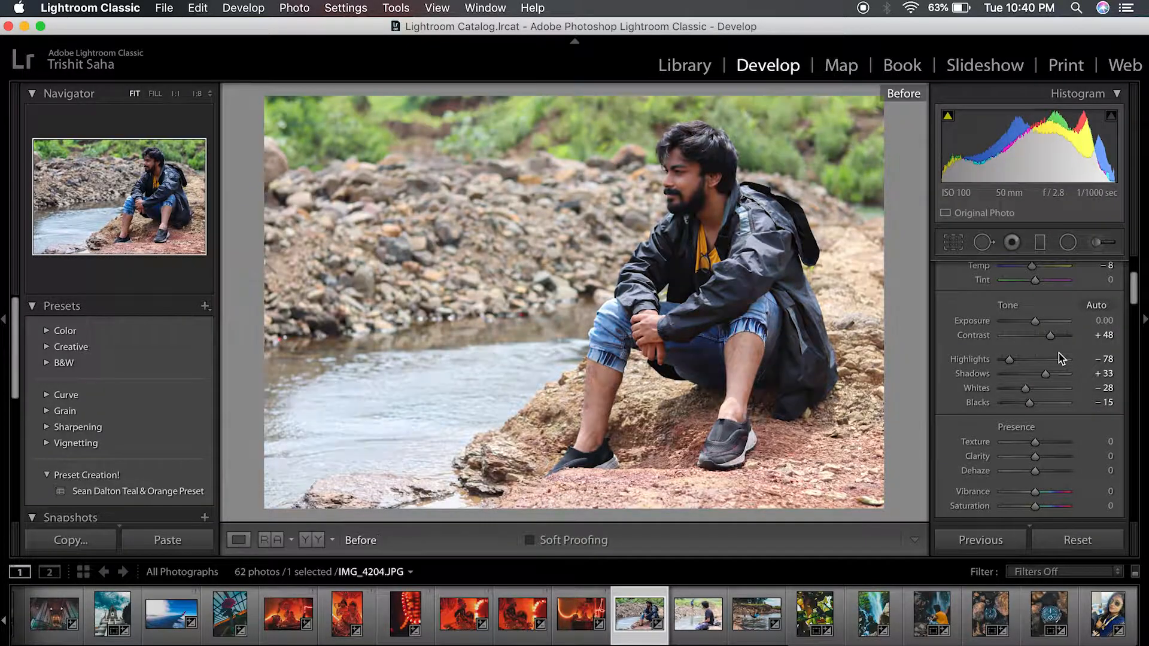
scroll(1059, 353, "down", 3)
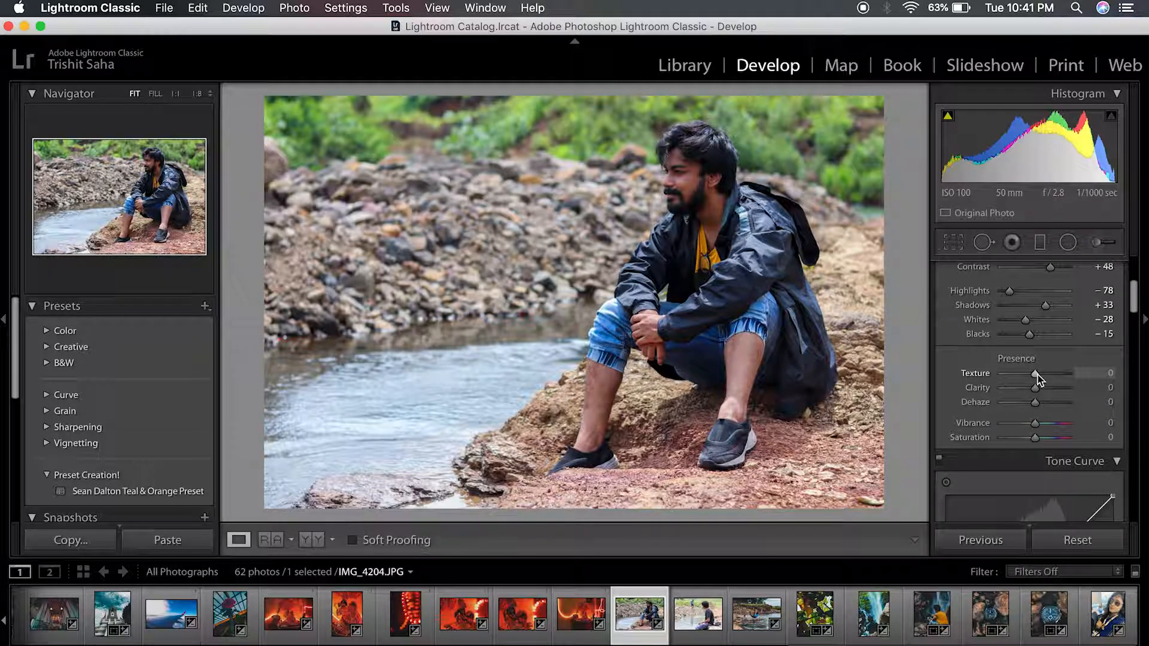
left_click_drag(1037, 375, 1046, 401)
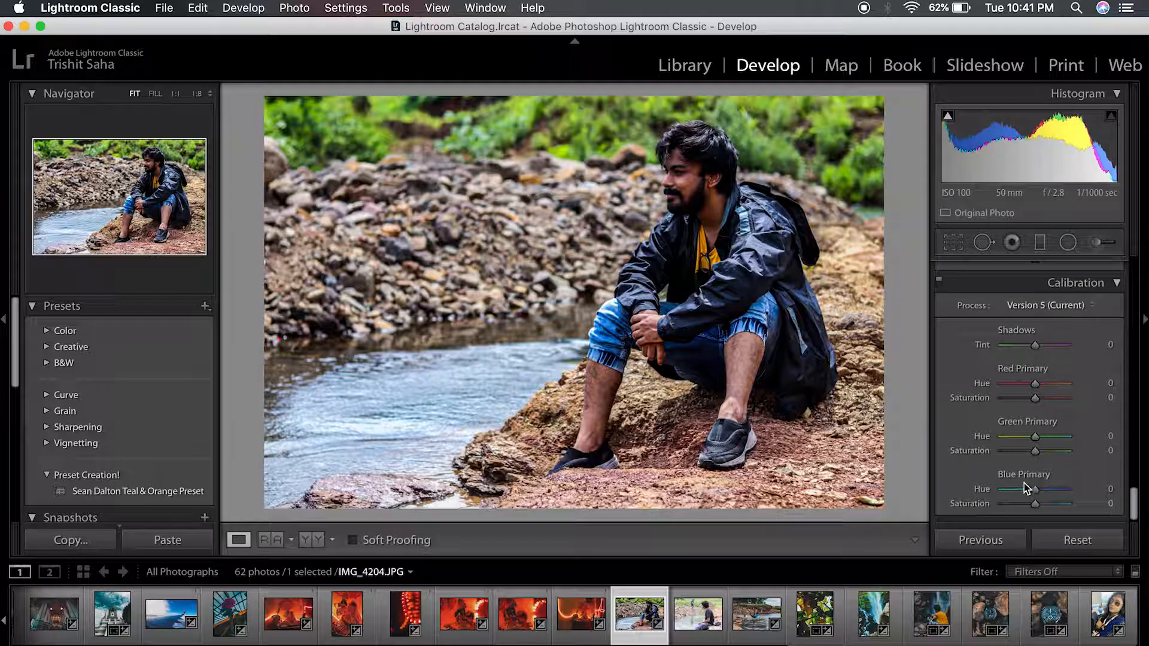
Step: In the camera calibration, set Blue Primary Hue to -45 and Red Primary Hue to +50, and compare with the original photo
mouse_move(1035, 492)
left_mouse_down()
mouse_move(998, 491)
mouse_move(1072, 490)
mouse_move(1005, 489)
mouse_move(1021, 490)
left_mouse_up()
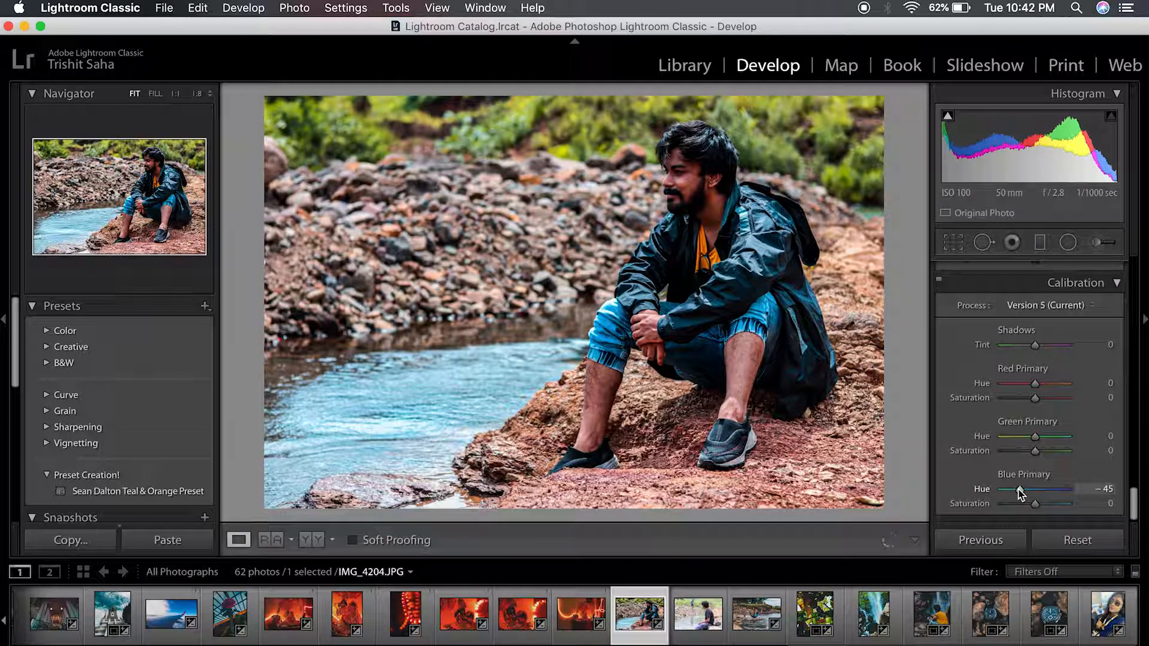
left_click_drag(1038, 387, 1003, 385)
left_click_drag(1003, 388, 1054, 386)
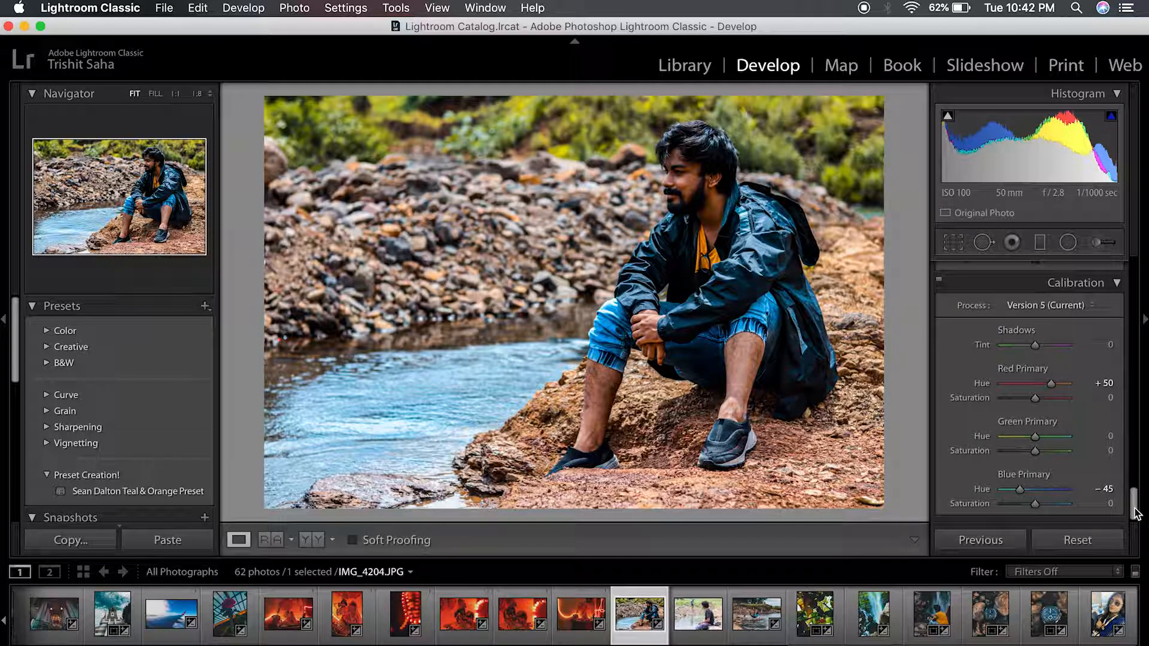
key("backslash")
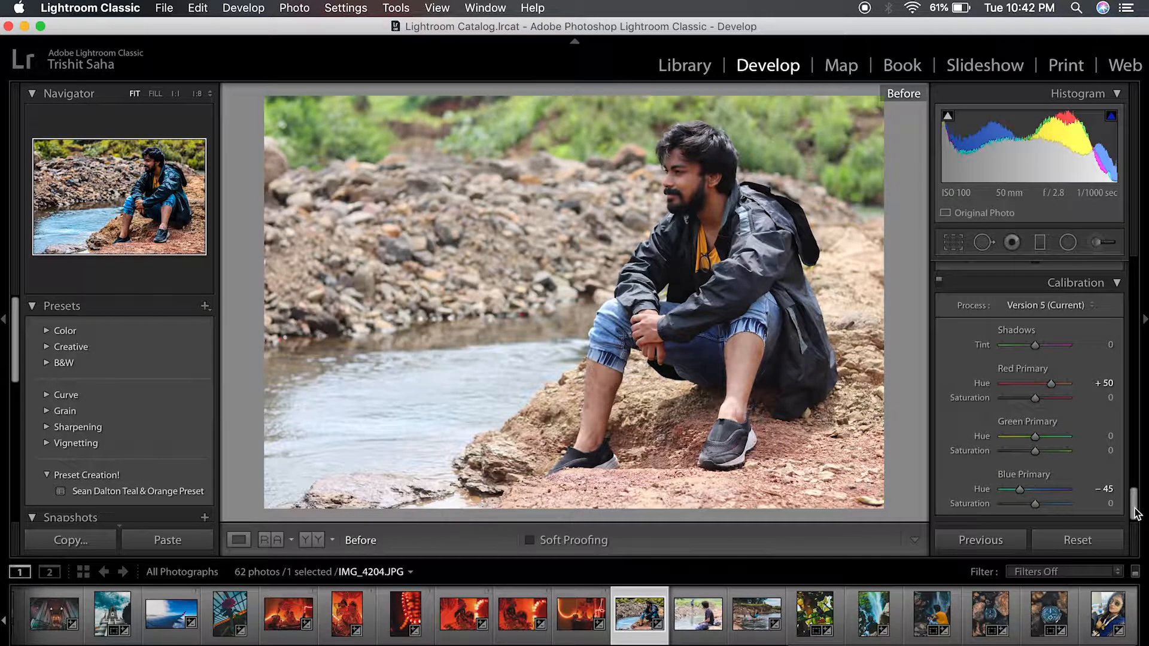
key("backslash")
key("backslash")
key("backslash")
Step: Set the HSL hue values to Red -8, Orange +1, Yellow -21 and Green -26, and adjust Aqua slightly
scroll(1137, 514, "up", 1)
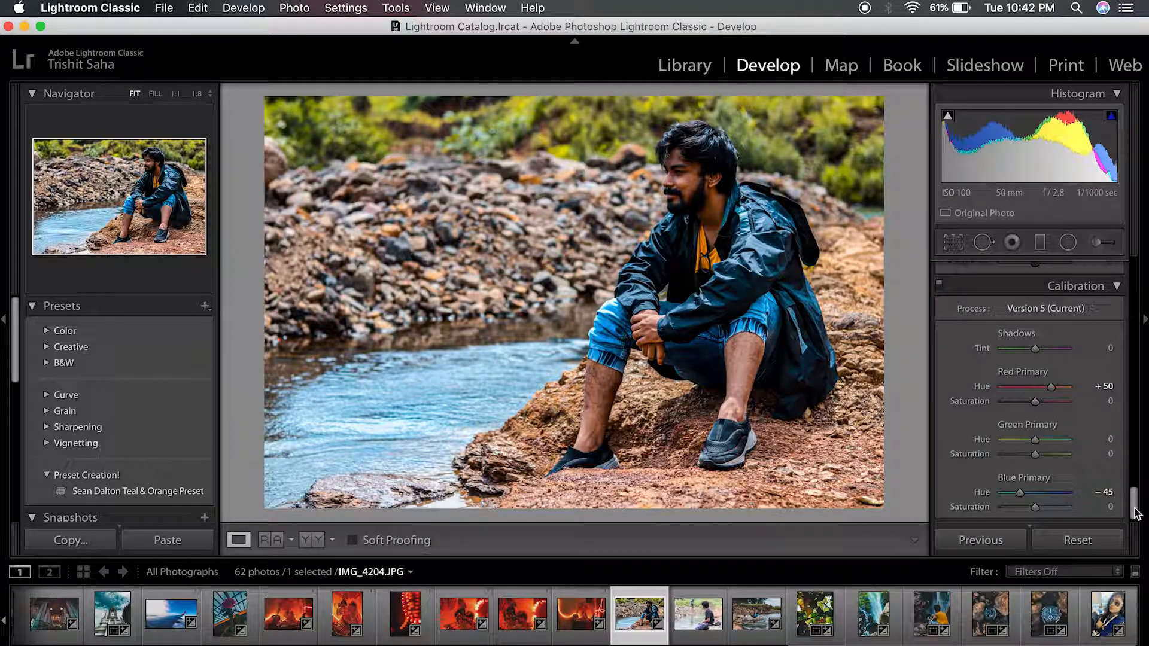
left_click_drag(1136, 514, 1143, 362)
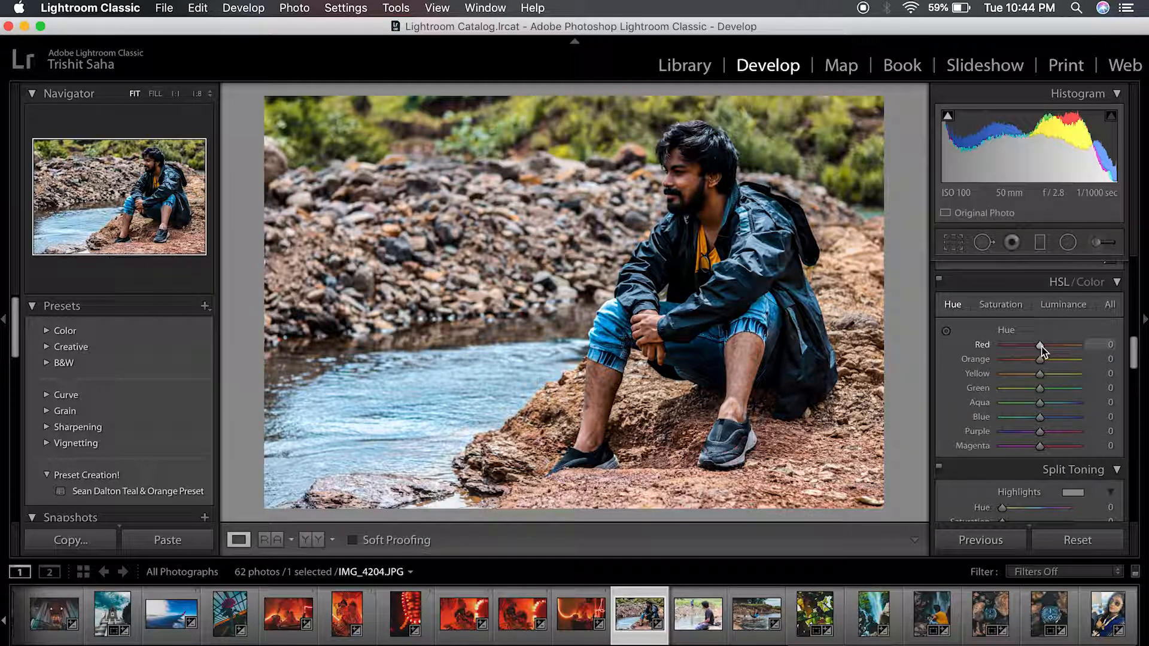
left_click_drag(1042, 352, 1037, 353)
double_click(1039, 347)
left_click_drag(1041, 352, 1038, 352)
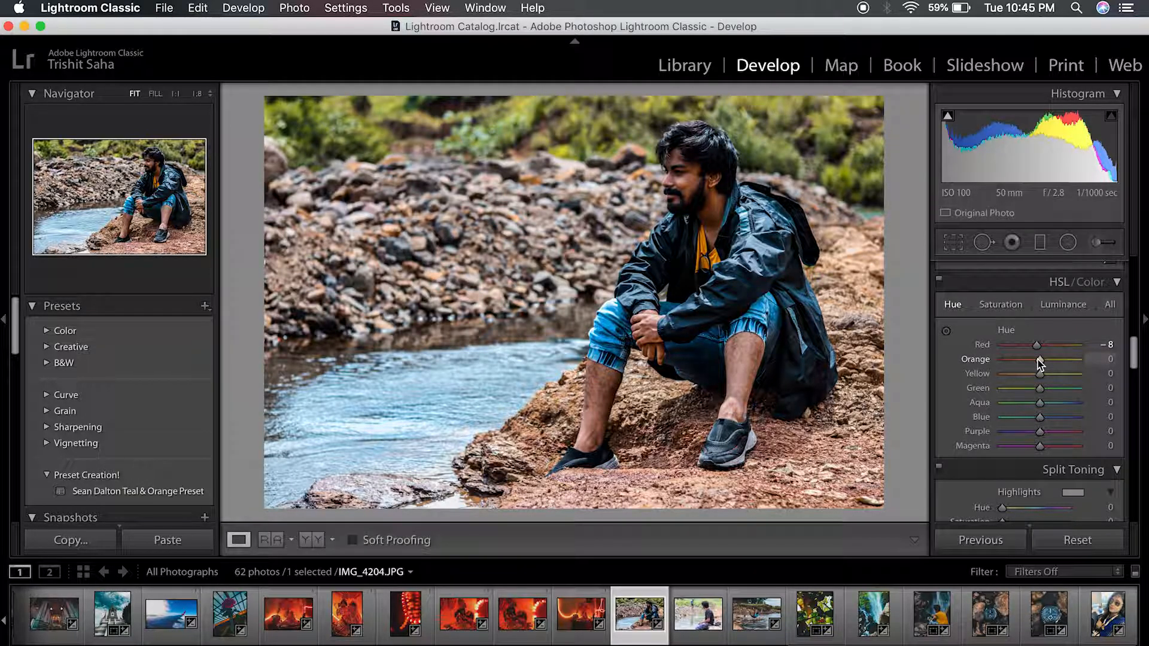
left_click_drag(1040, 362, 1041, 362)
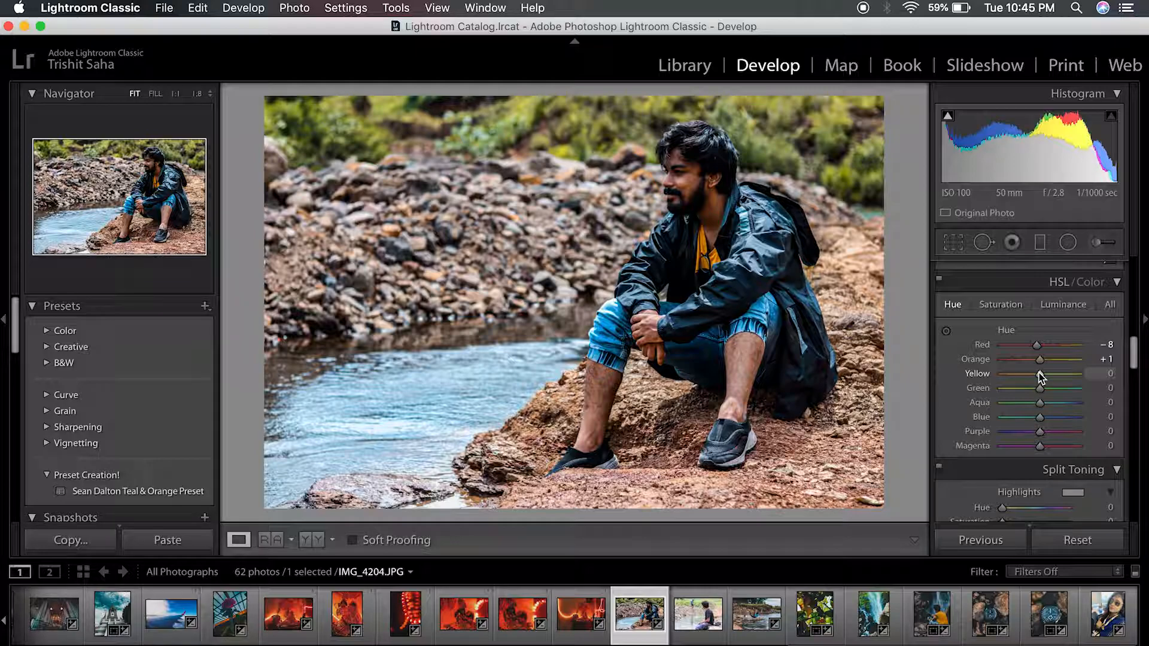
left_click_drag(1040, 372, 1030, 394)
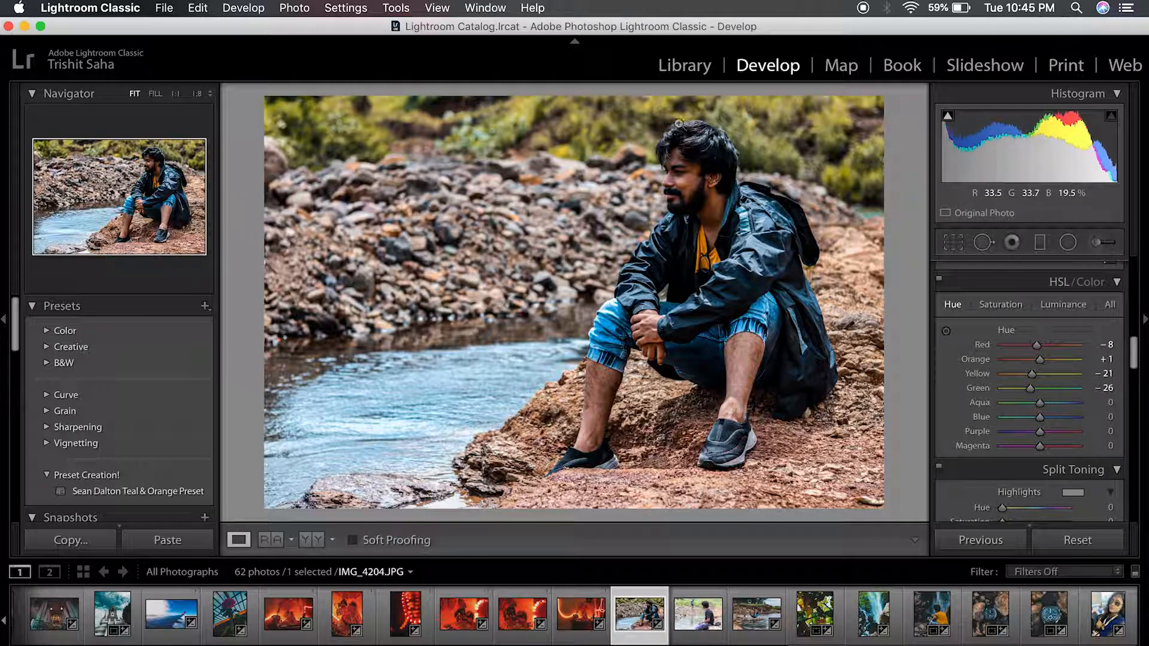
left_click_drag(1040, 403, 1040, 404)
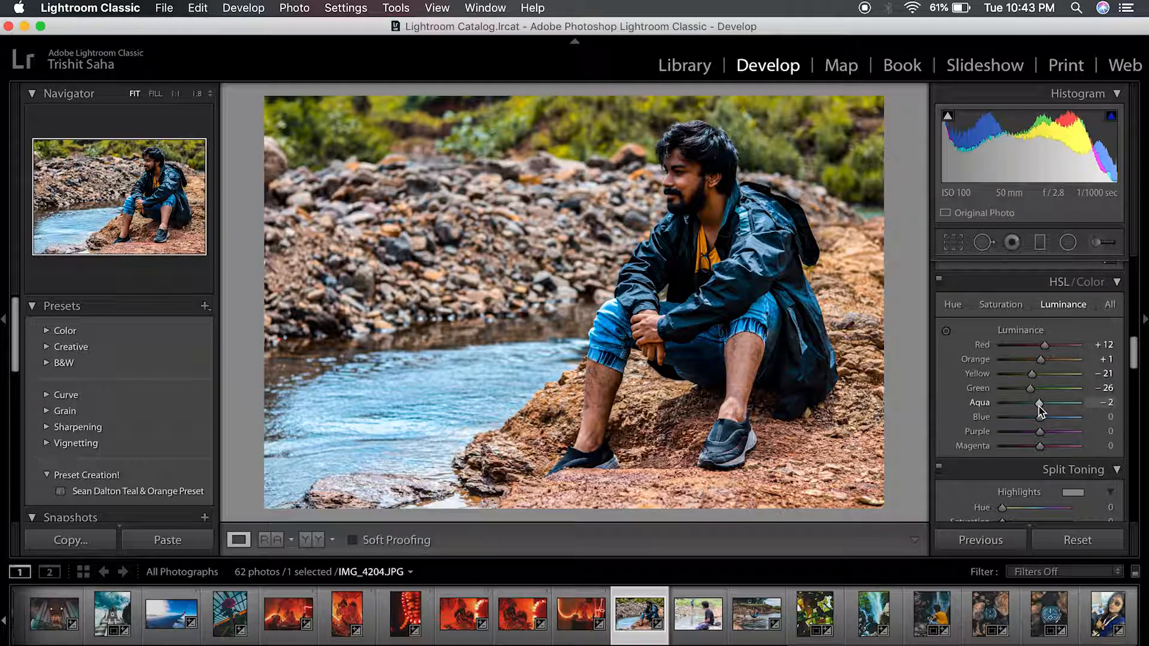
Step: Set the HSL saturation values to Red -13, Orange -15, Yellow -42 and Green +18
left_click(1011, 306)
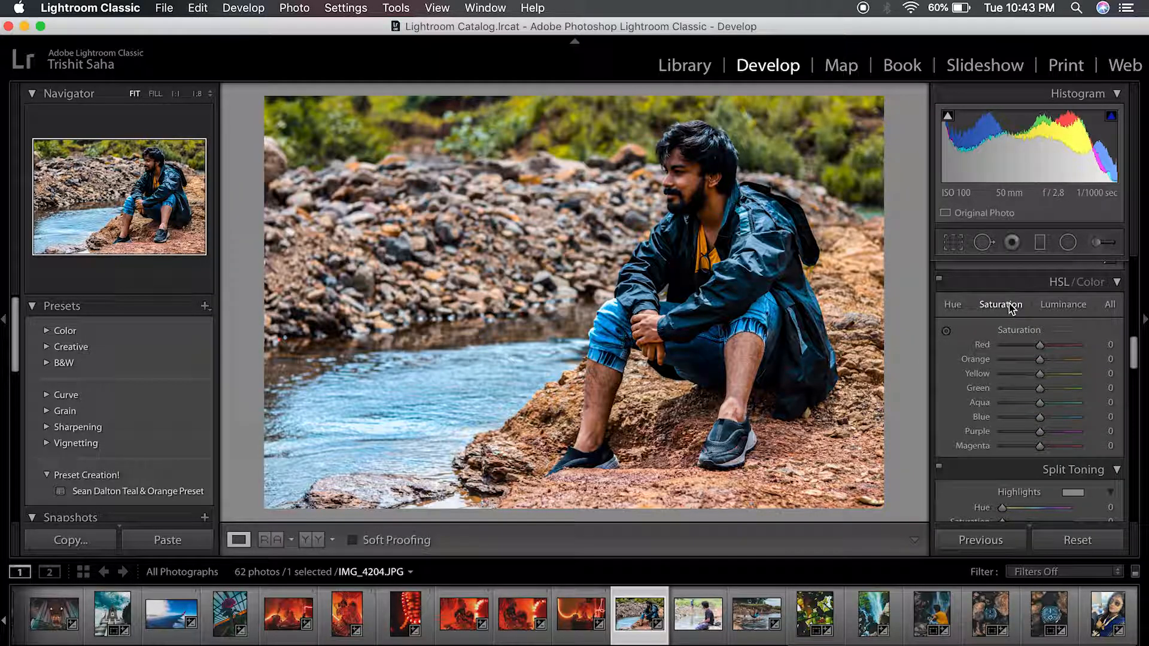
left_click_drag(1040, 346, 1035, 349)
left_click_drag(1042, 360, 1037, 360)
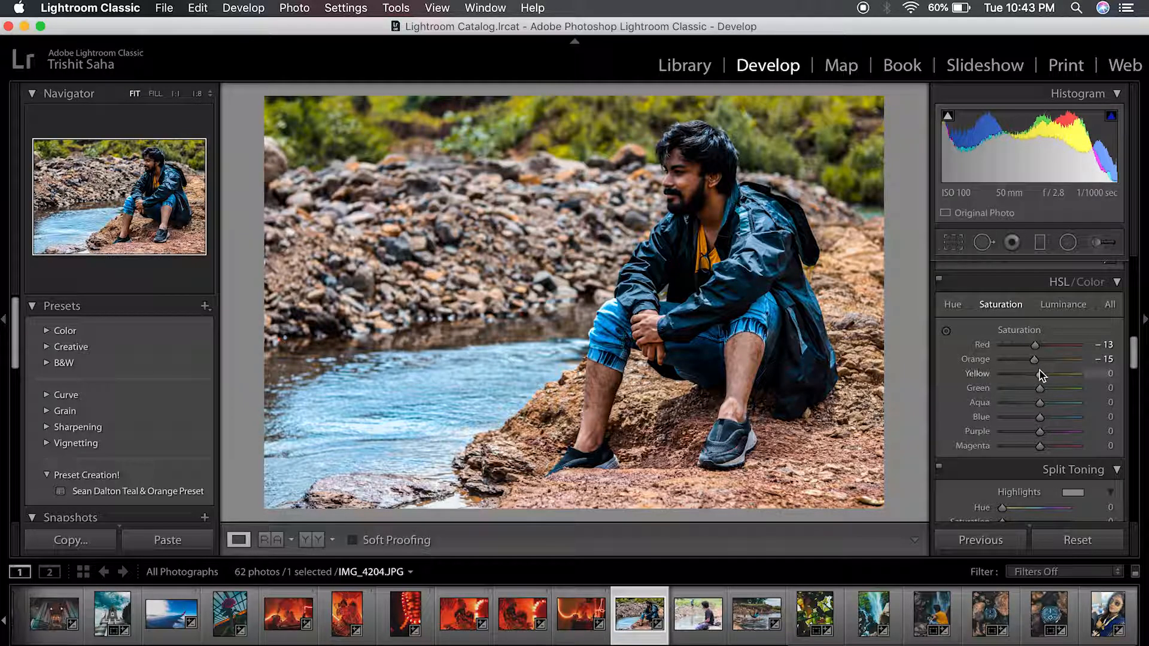
mouse_move(1042, 376)
left_mouse_down()
mouse_move(1001, 378)
mouse_move(1024, 376)
left_mouse_up()
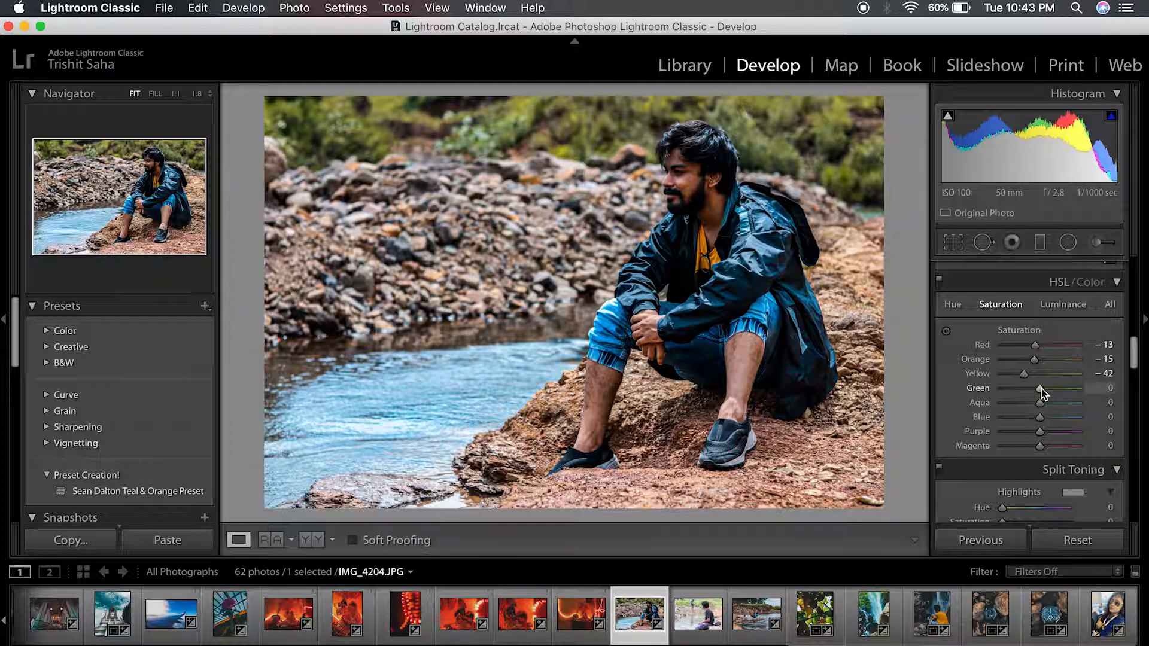
left_click_drag(1040, 388, 1047, 393)
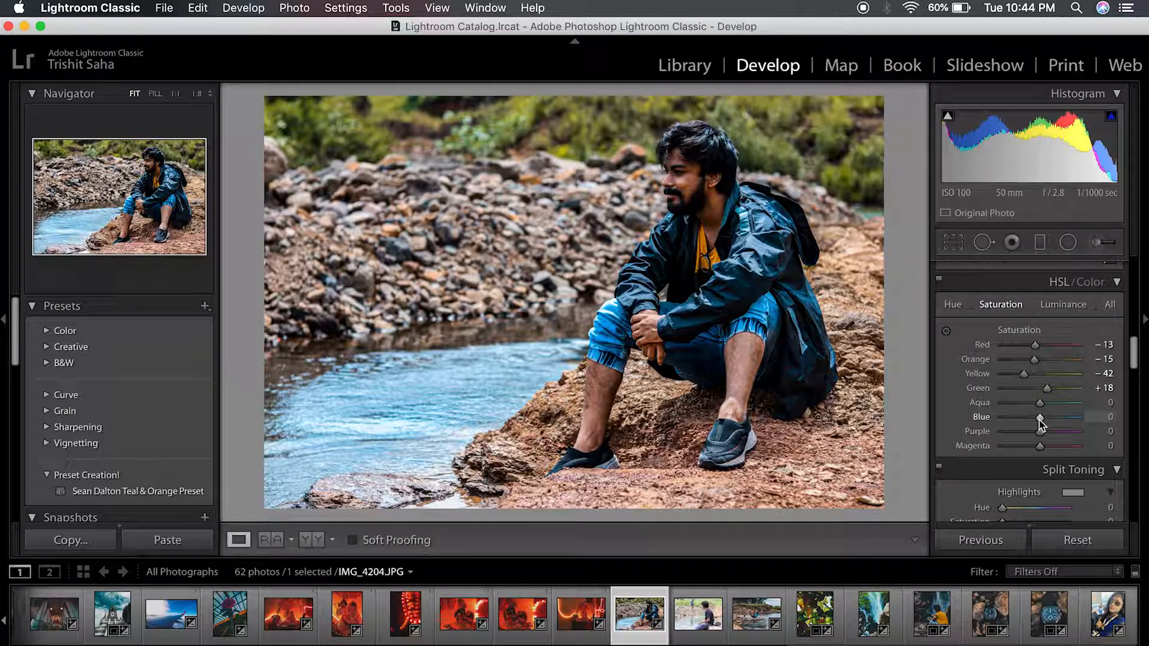
Step: Set the HSL luminance values to Red -8, Orange +17, Yellow +15 and Green -21, and compare the result with the original photo
left_click(1063, 305)
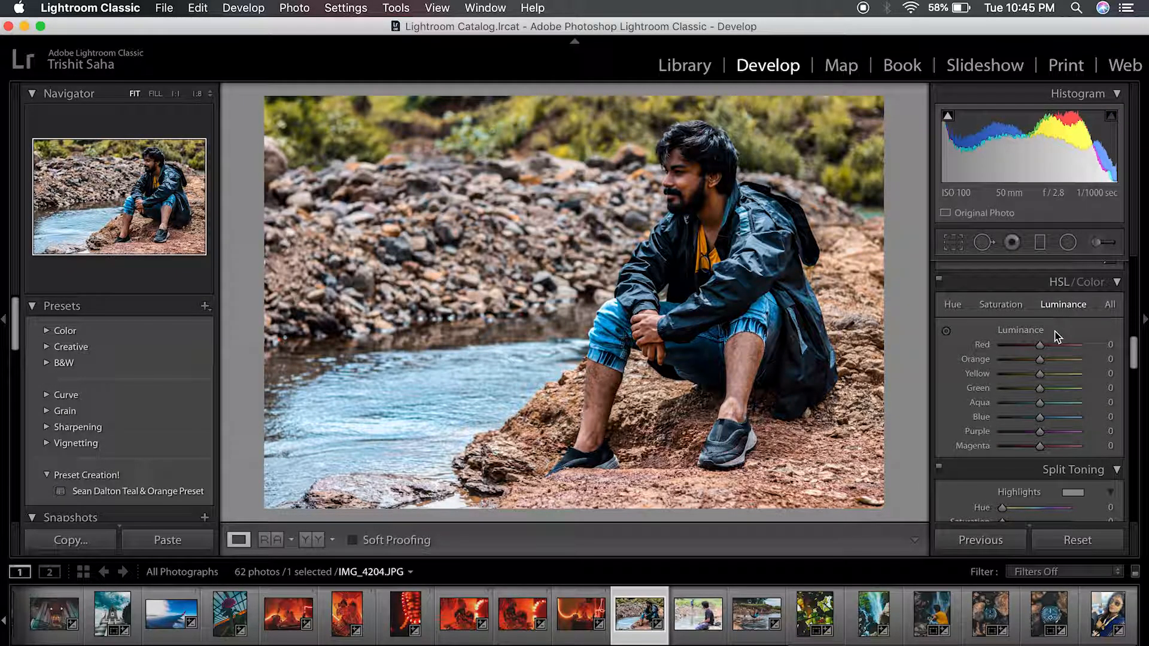
left_click_drag(1041, 348, 1037, 349)
left_click_drag(1040, 360, 1047, 360)
left_click_drag(1041, 375, 1034, 392)
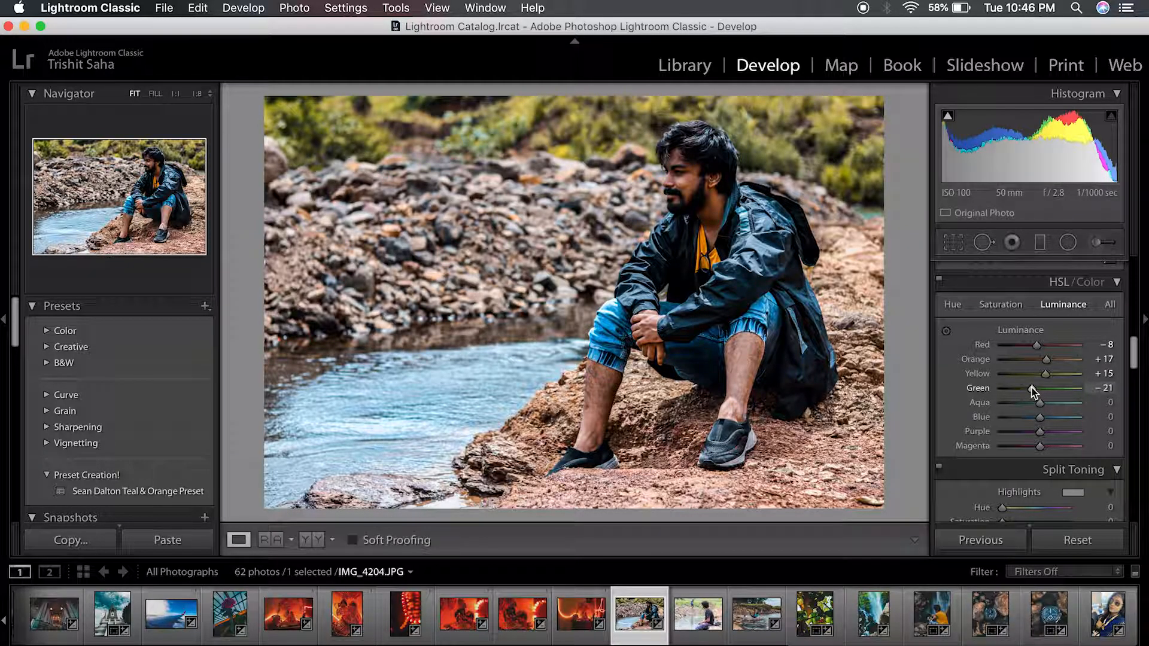
key("backslash")
key("backslash")
key("backslash")
key("backslash")
key("backslash")
key("backslash")
Step: Split tone the photo with Highlights Saturation 4, Shadows Hue 201 and Shadows Saturation 8
scroll(1068, 440, "down", 2)
scroll(1068, 440, "down", 1)
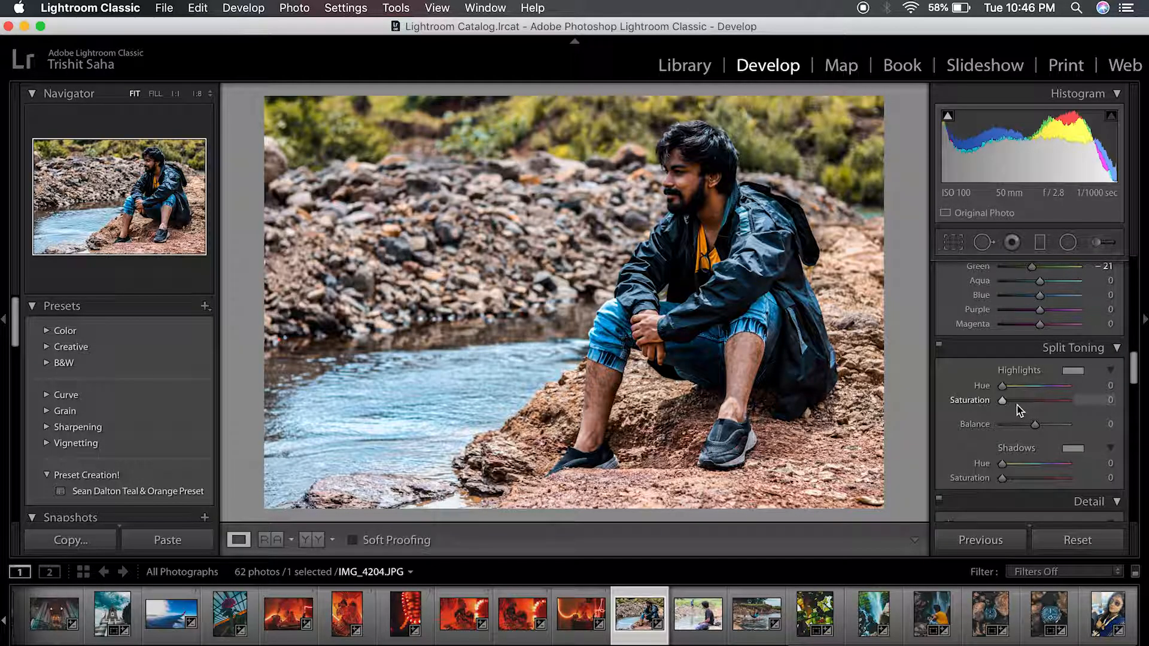
mouse_move(1004, 404)
left_mouse_down()
mouse_move(1030, 407)
mouse_move(1007, 404)
left_mouse_up()
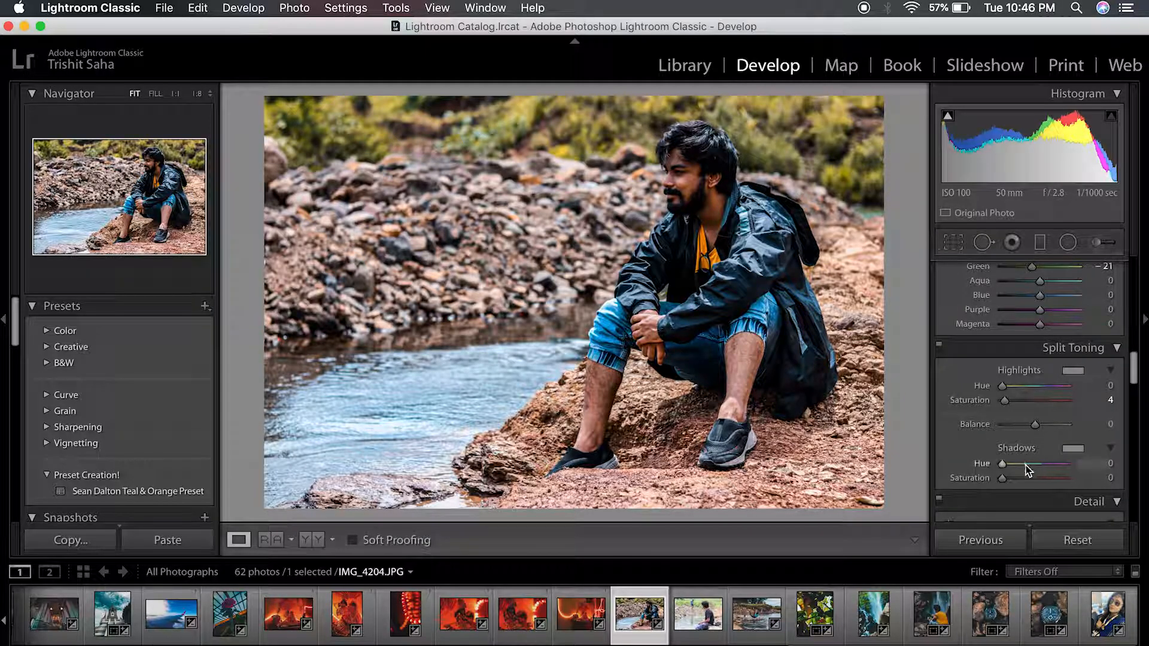
left_click_drag(1002, 483, 1041, 467)
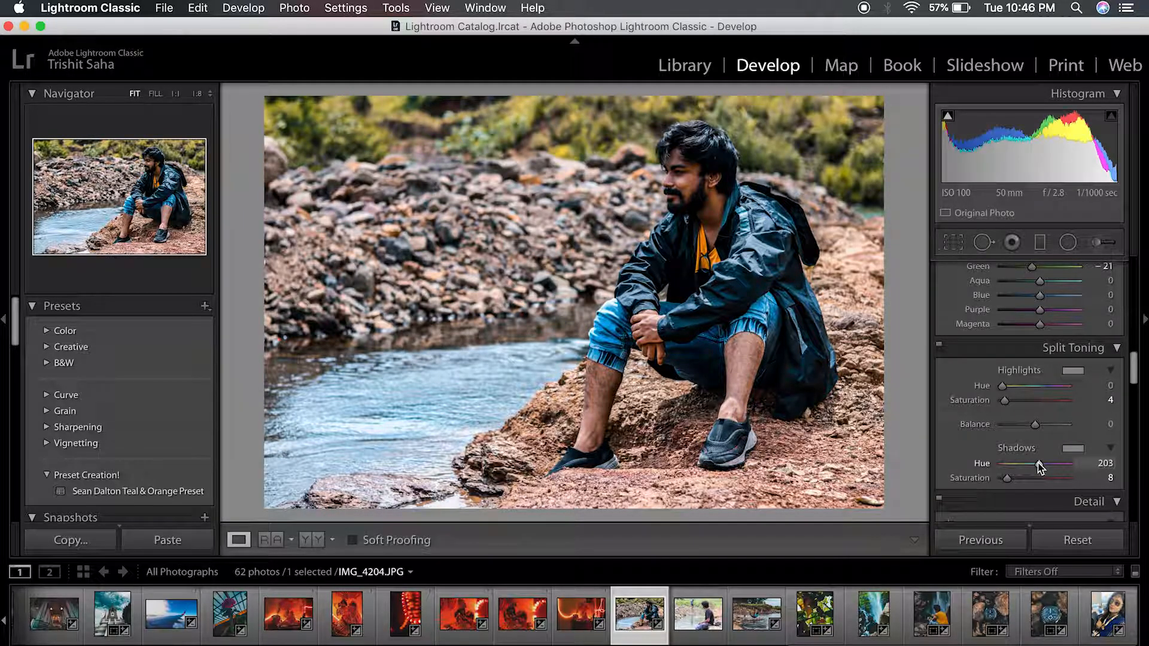
Step: Set Sharpening to Amount 8 and Masking 9, and Noise Reduction to Luminance 14, Contrast 14 and Color 16
scroll(1113, 470, "down", 5)
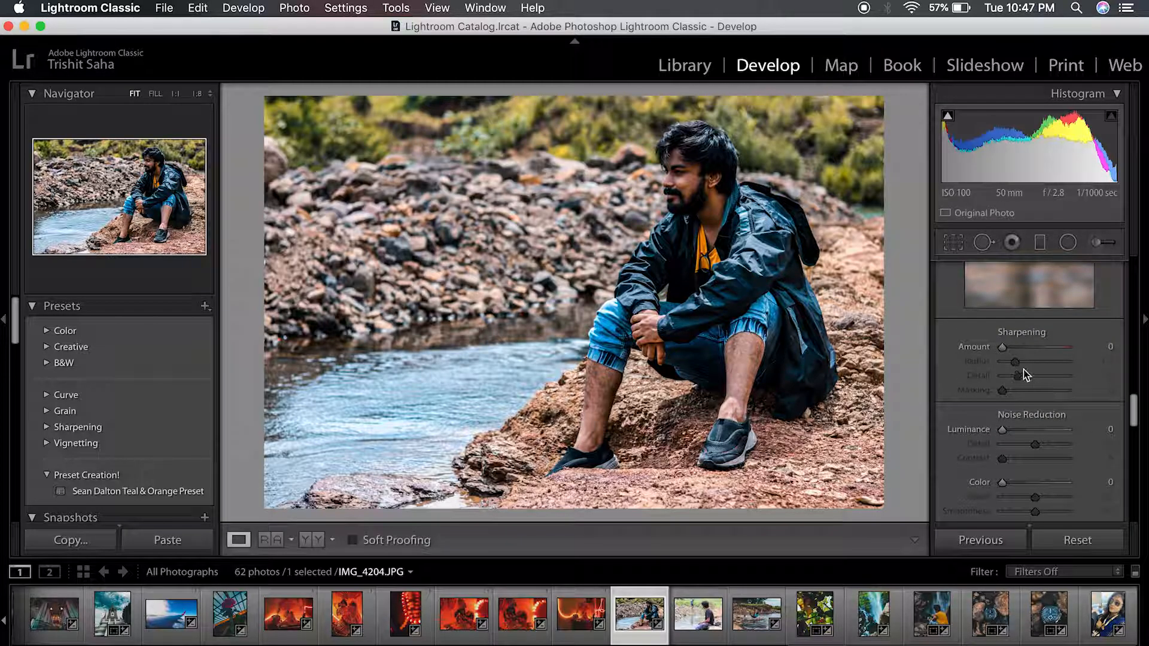
left_click_drag(1004, 349, 1006, 350)
left_click_drag(1003, 390, 1009, 392)
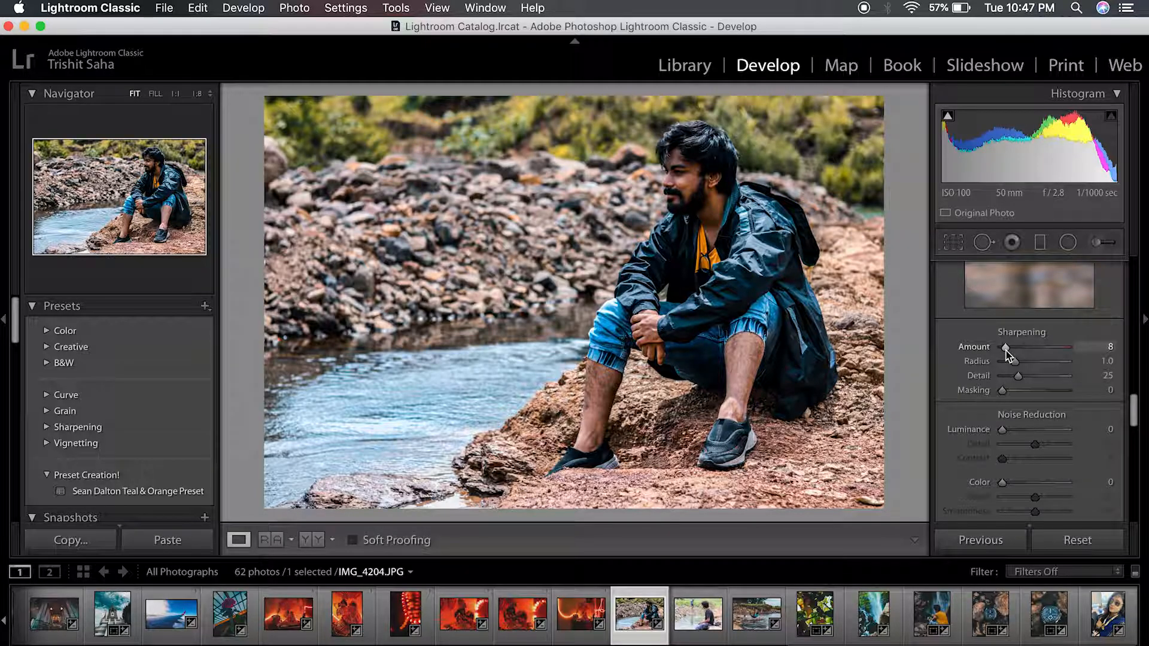
left_click_drag(1009, 391, 1010, 394)
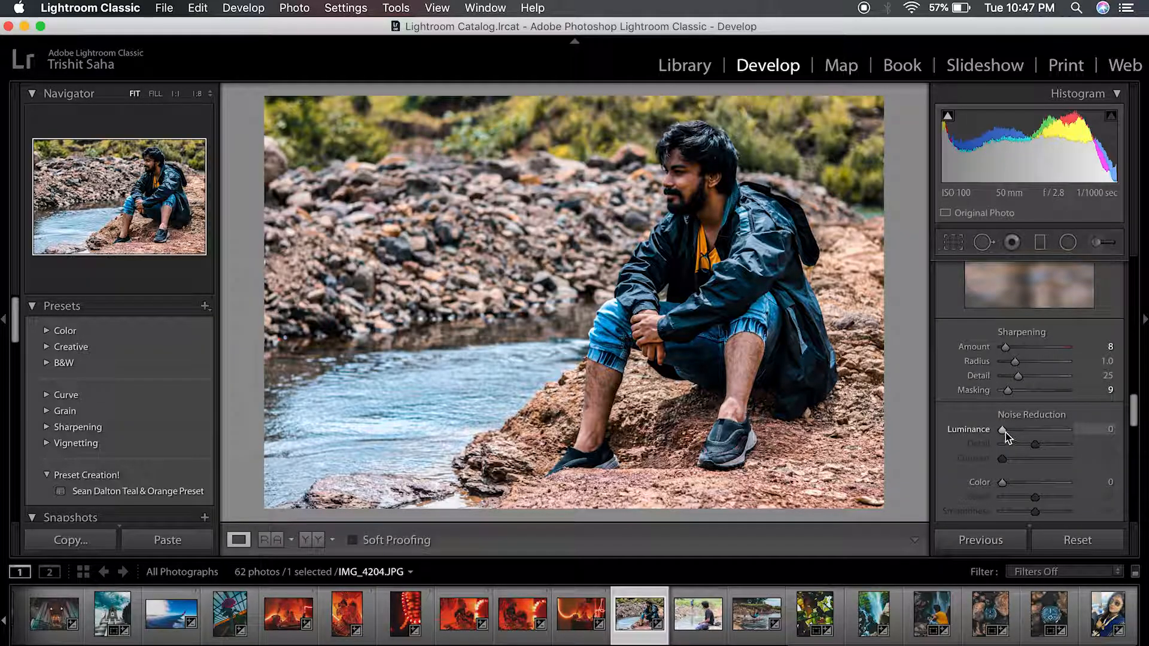
left_click_drag(1005, 433, 1012, 433)
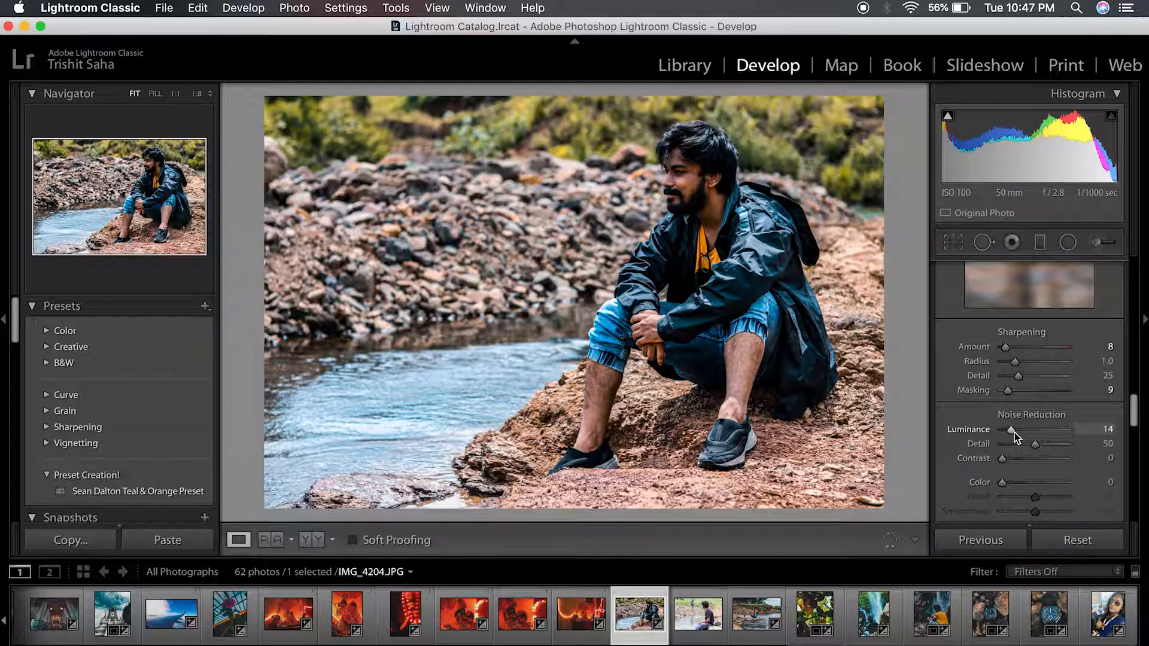
left_click_drag(1014, 432, 1013, 484)
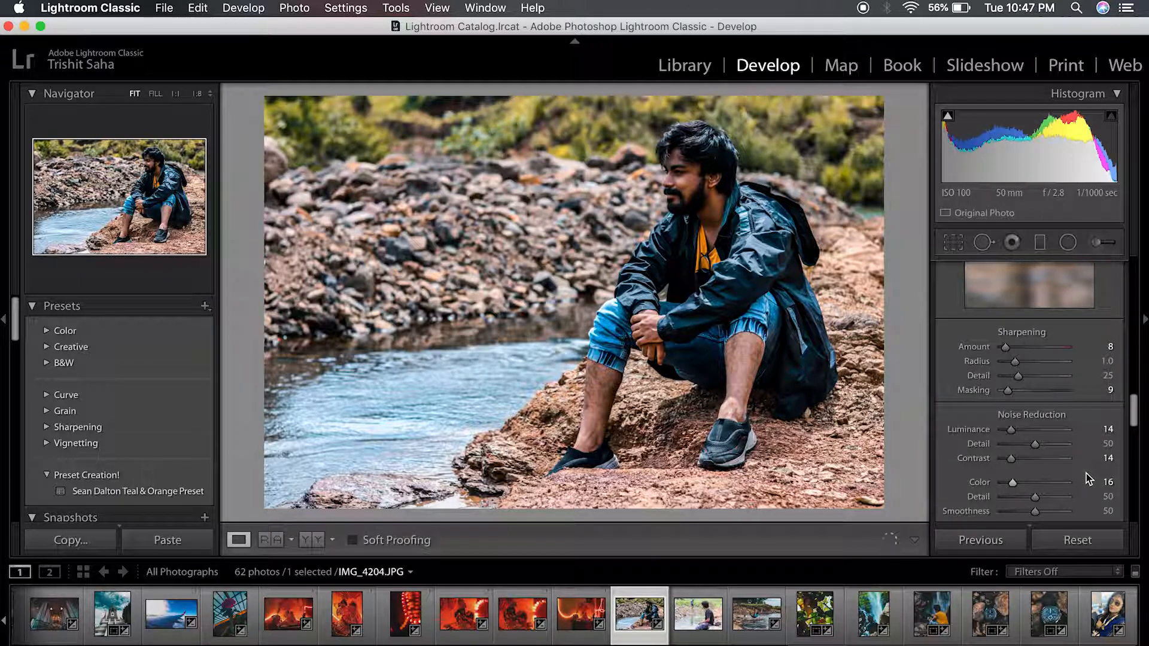
Step: Lower the RGB tone curve's white point to about 90% output and add points at about 76%, 51% and 25% input
scroll(1101, 470, "down", 10)
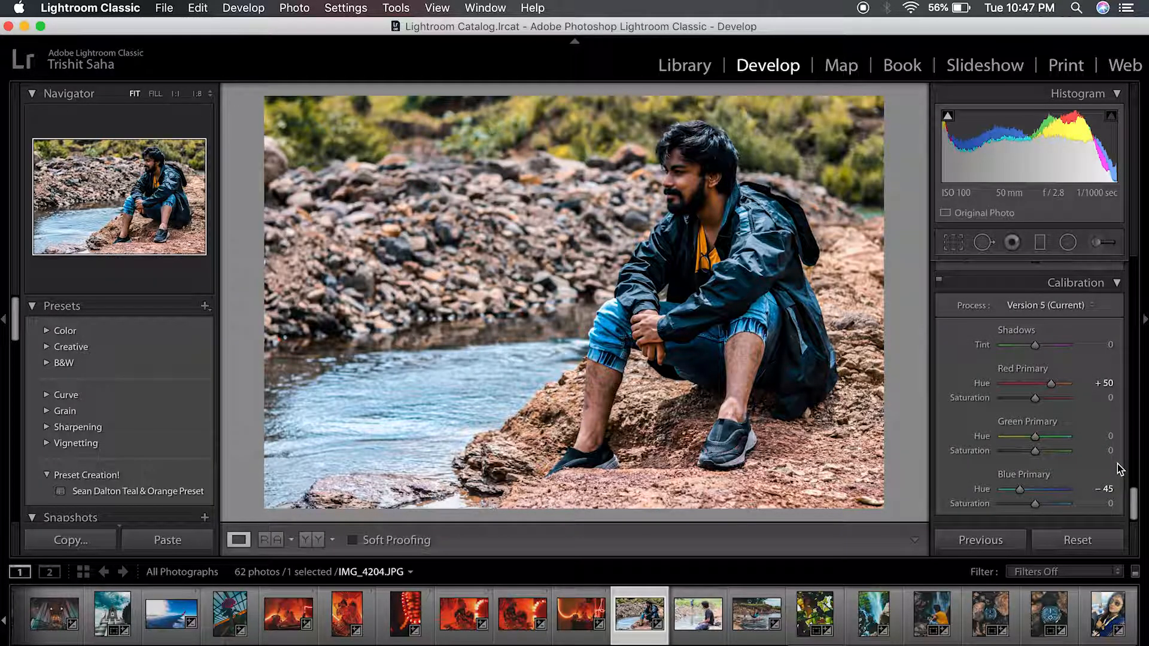
scroll(1119, 461, "up", 10)
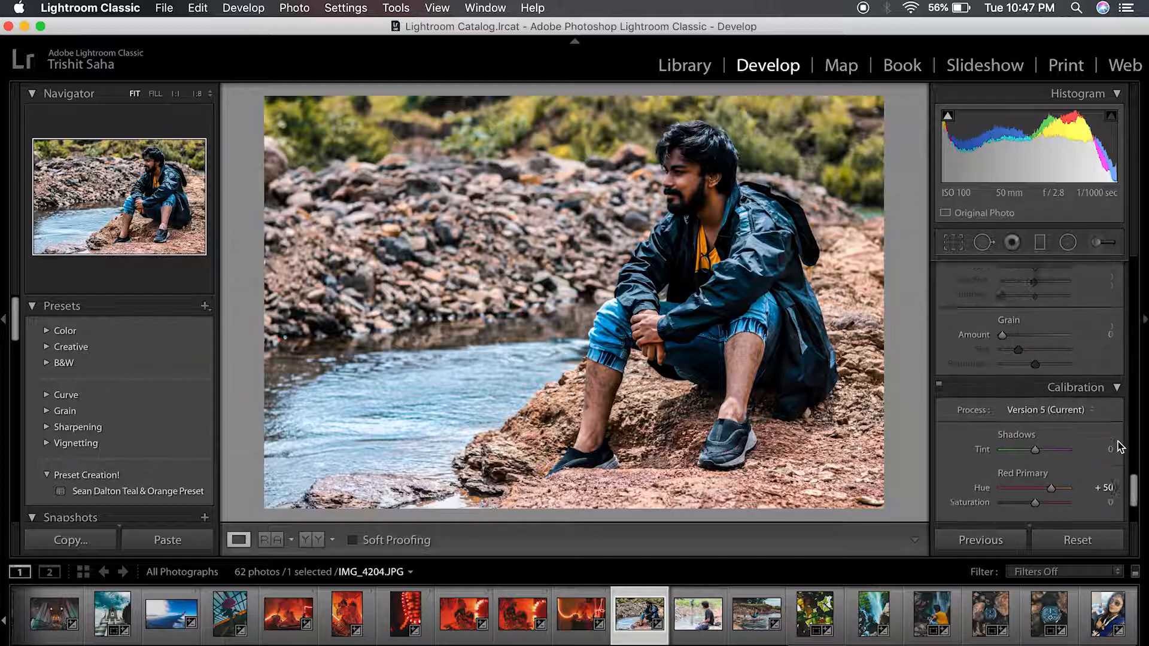
scroll(1121, 448, "up", 10)
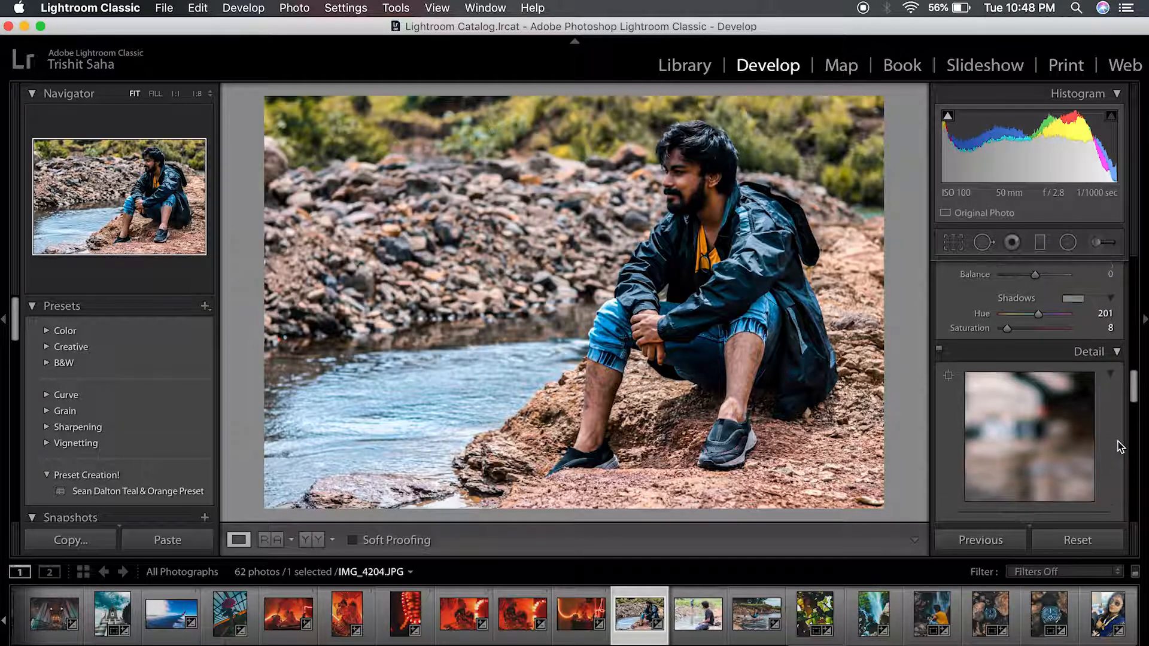
scroll(1121, 445, "up", 3)
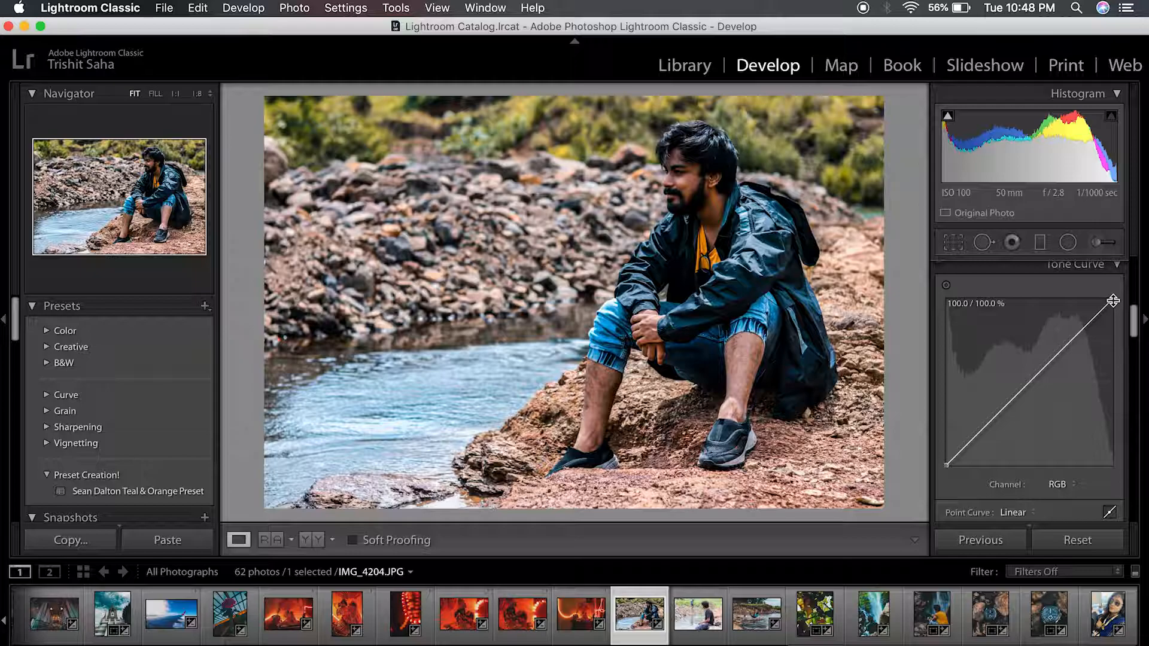
left_click_drag(1113, 301, 1118, 319)
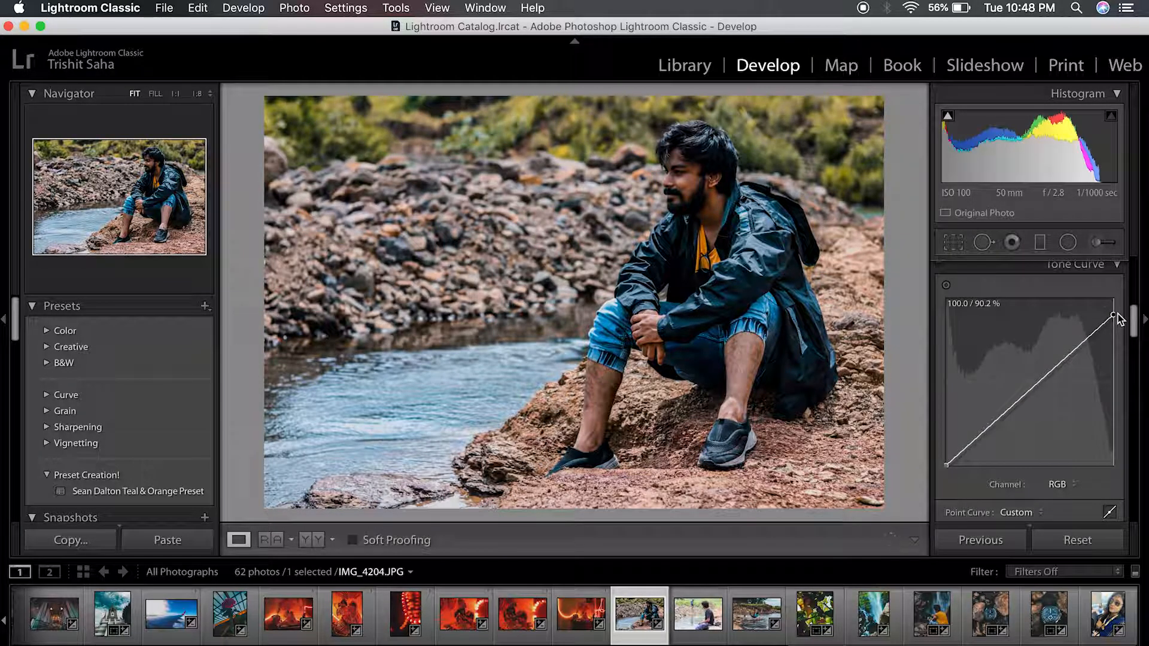
left_click(1074, 352)
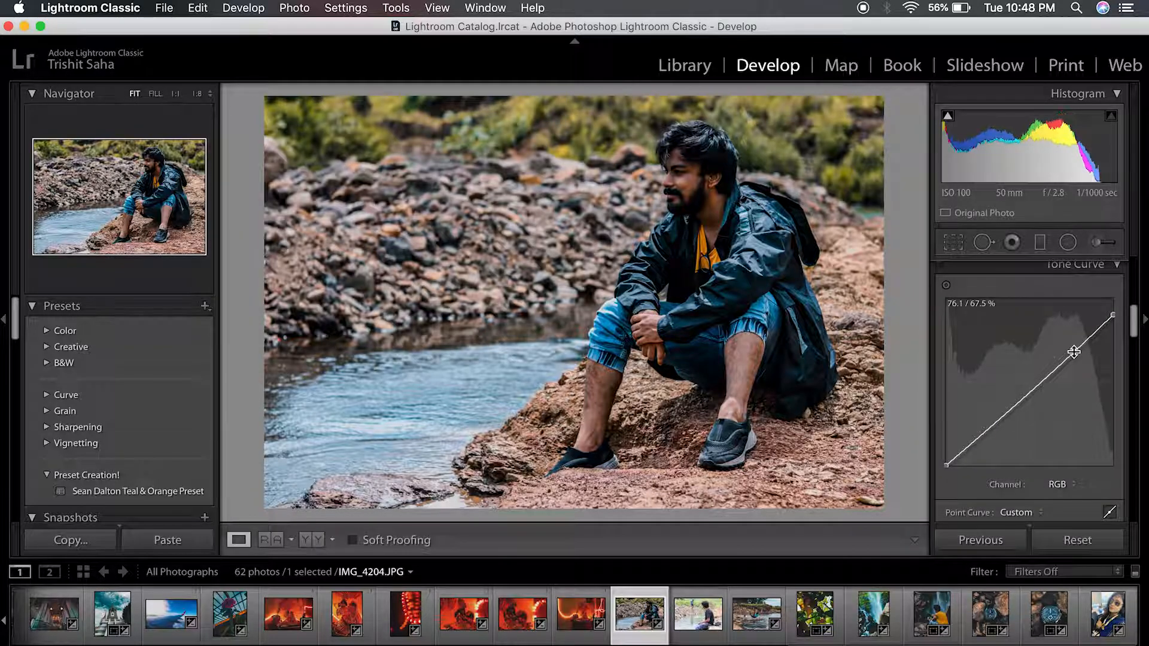
left_click(1030, 392)
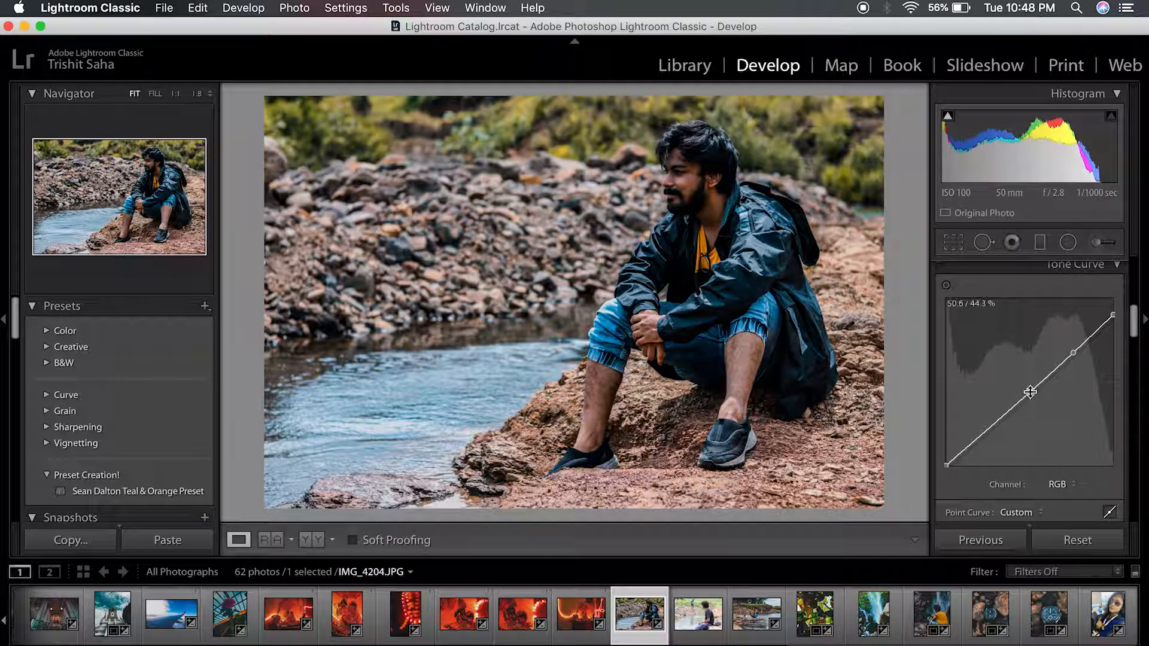
left_click(987, 429)
left_click_drag(1113, 315, 1114, 320)
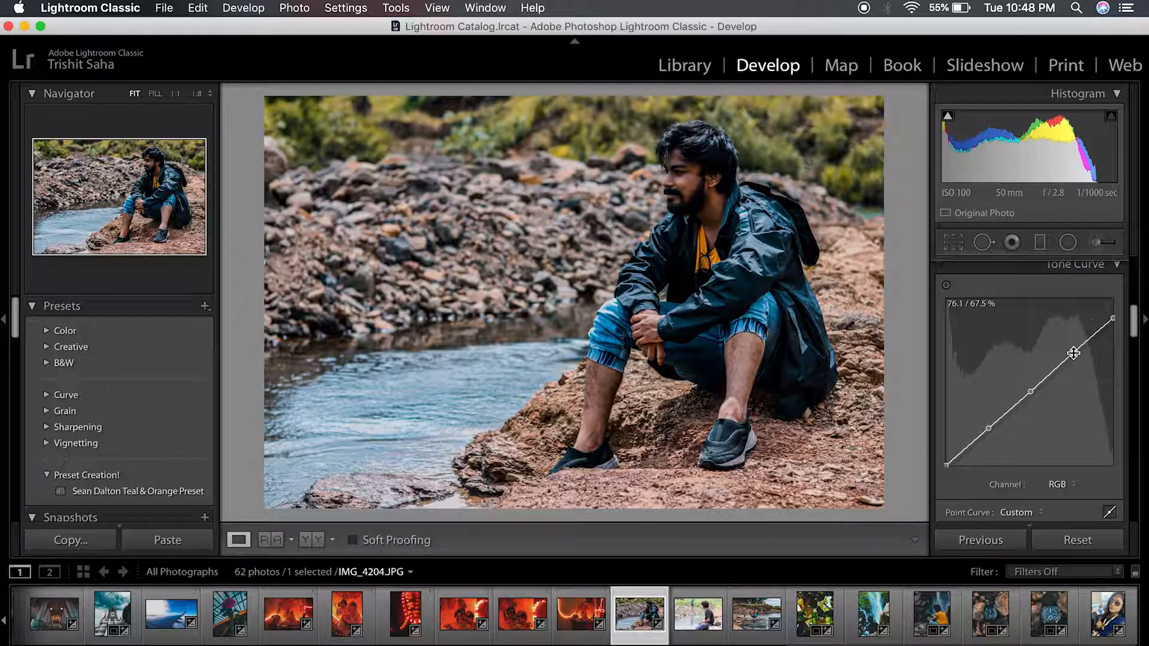
Step: Raise the tone curve's highlights point, fine-tune the midtone and shadow points, and lift the black point to about 10.6% output
left_click_drag(1074, 353, 1072, 340)
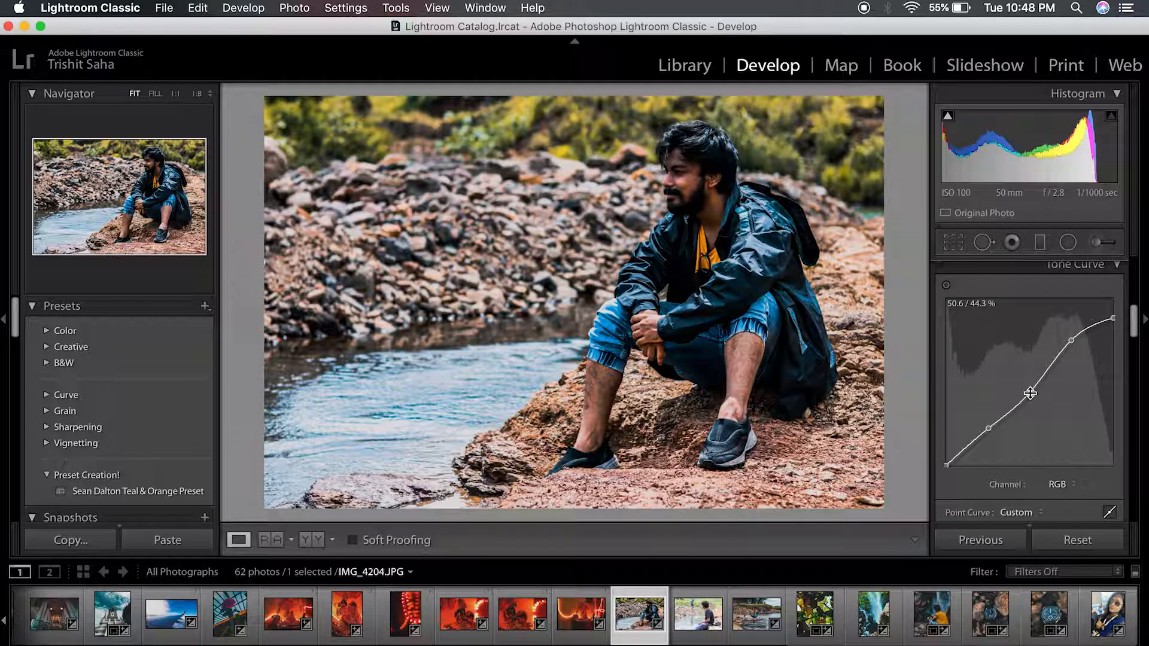
left_click_drag(1030, 393, 1031, 393)
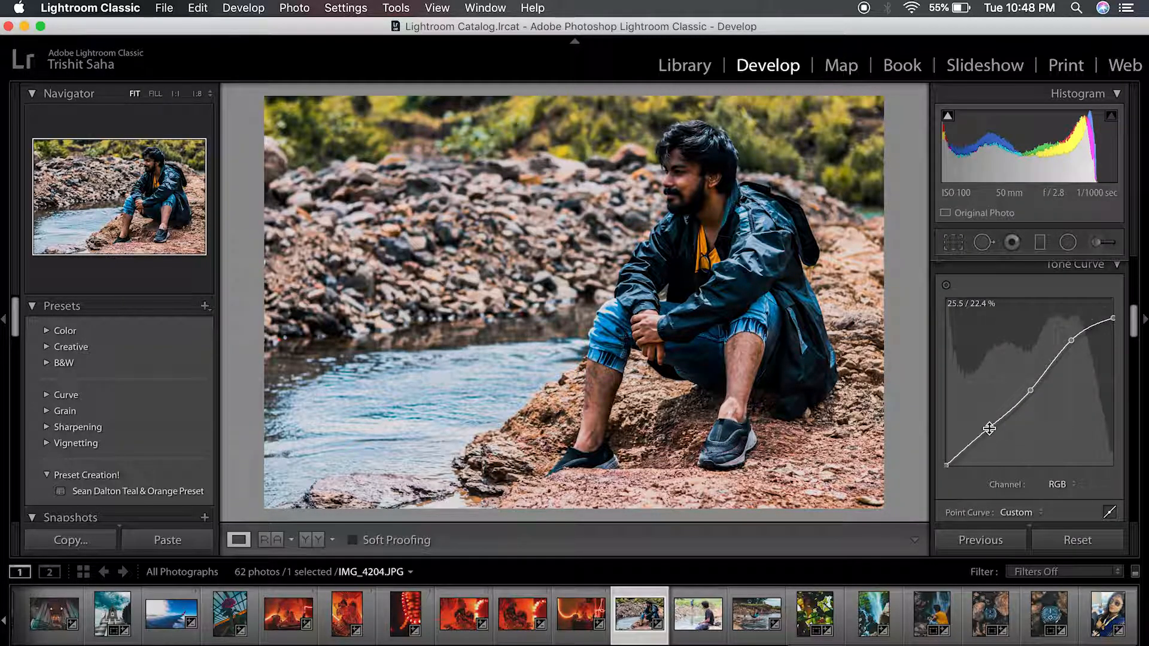
left_click_drag(990, 429, 991, 431)
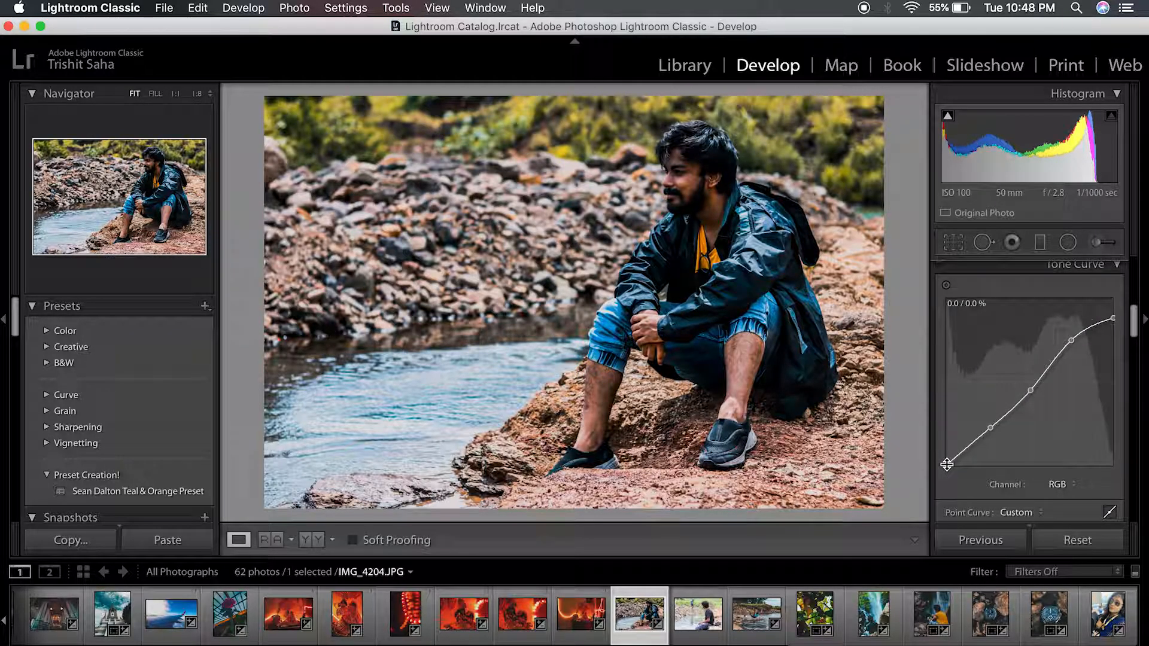
left_click_drag(947, 466, 943, 457)
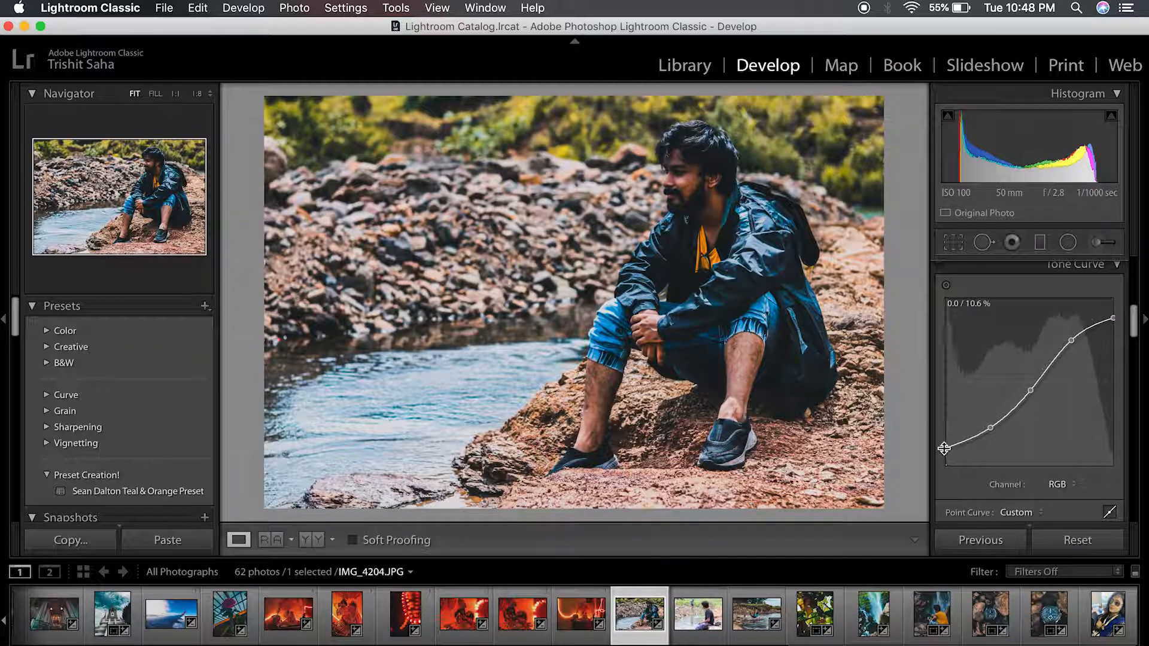
Step: Refine the tone curve by slightly raising the midtone and shadow points, lowering the highlights point and lifting the black point further
left_click_drag(991, 428, 990, 428)
left_click_drag(1031, 391, 1033, 388)
left_click_drag(1071, 342, 1115, 320)
left_click_drag(1032, 388, 1034, 381)
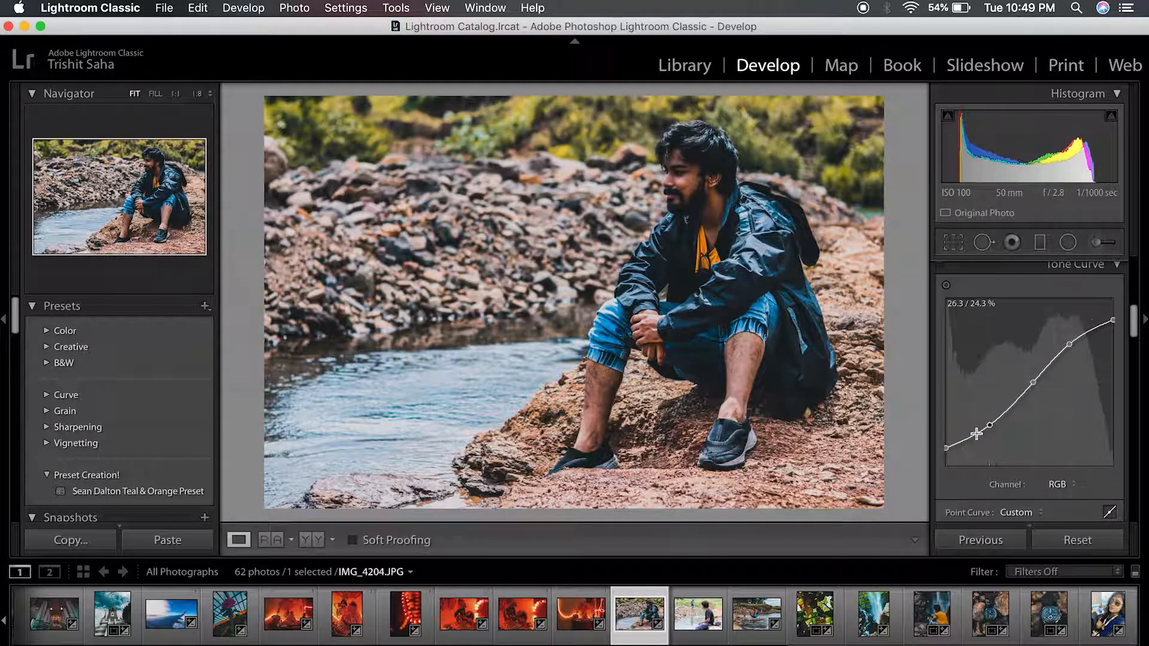
left_click_drag(947, 448, 946, 442)
Step: Compare the graded photo with its original version
key("backslash")
key("backslash")
left_click_drag(1133, 320, 1146, 272)
key("backslash")
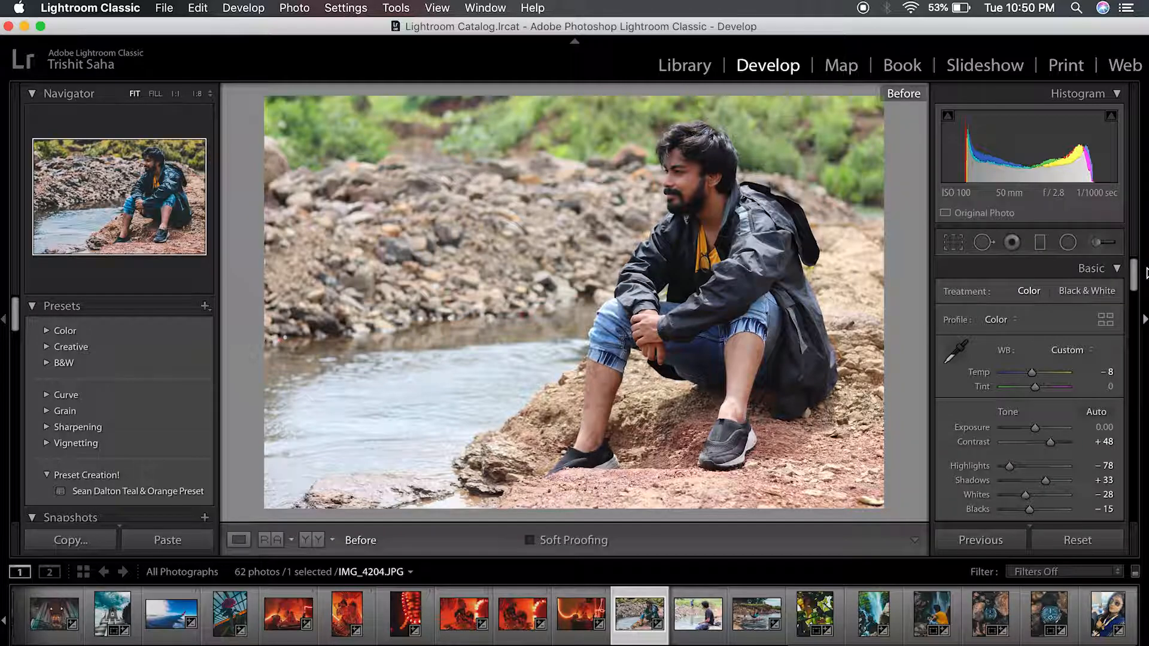
key("backslash")
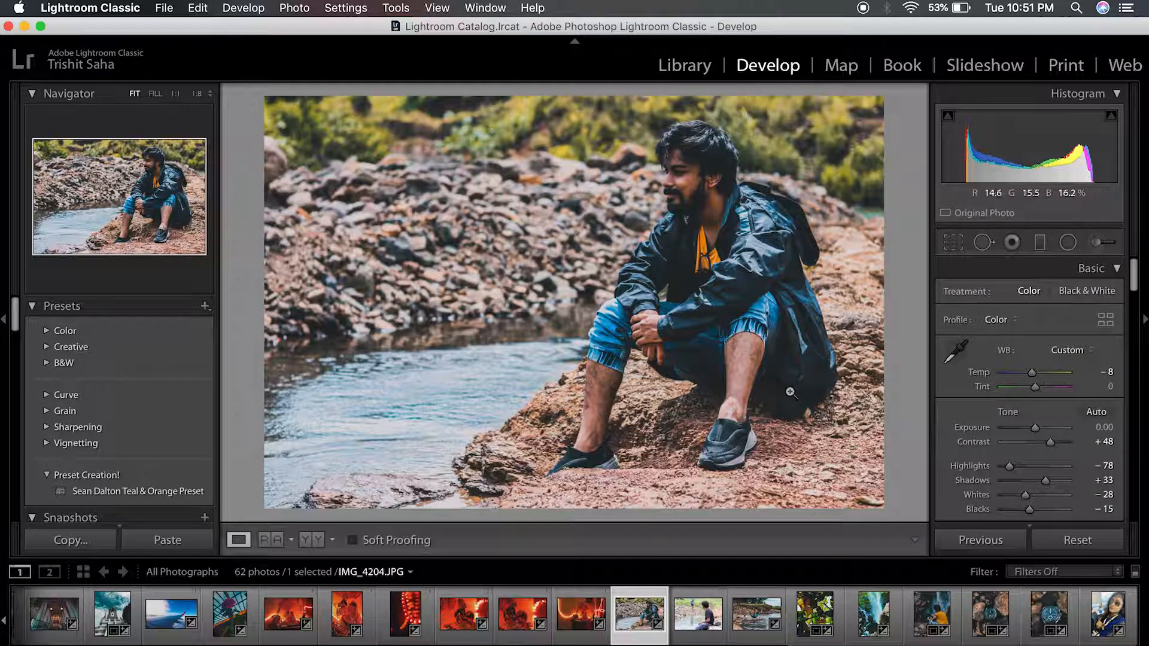
Step: Draw a small upright radial filter over the man's face and fit its size and position to the face
left_click(1069, 243)
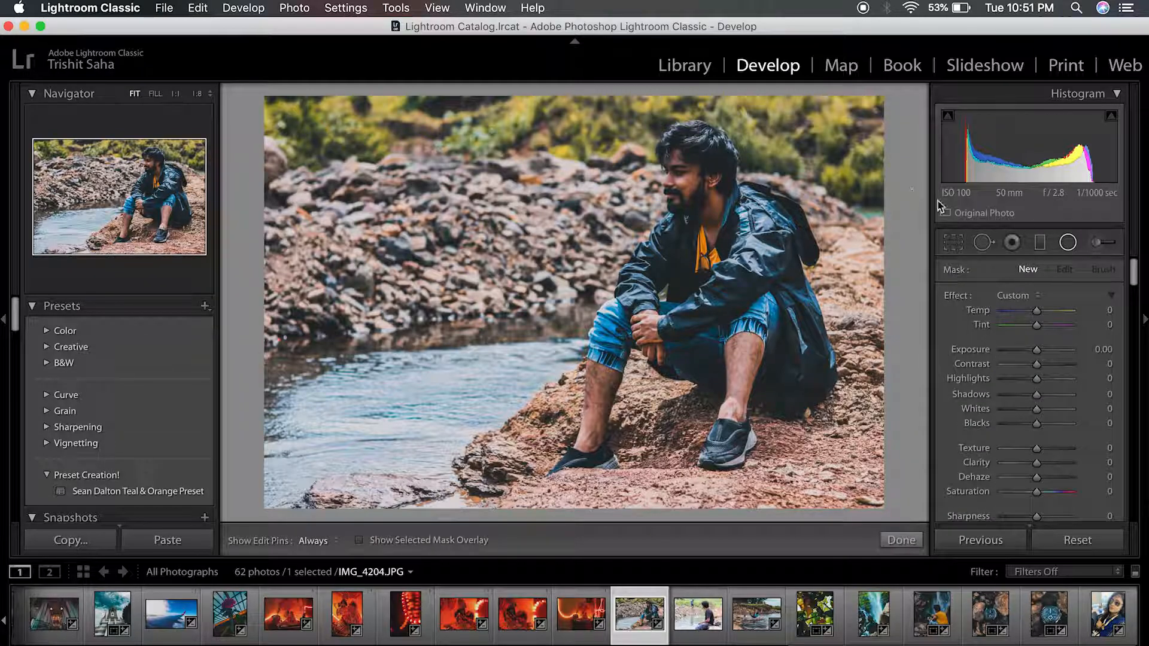
left_click_drag(680, 147, 711, 194)
left_click_drag(678, 146, 716, 178)
left_click_drag(688, 226, 688, 220)
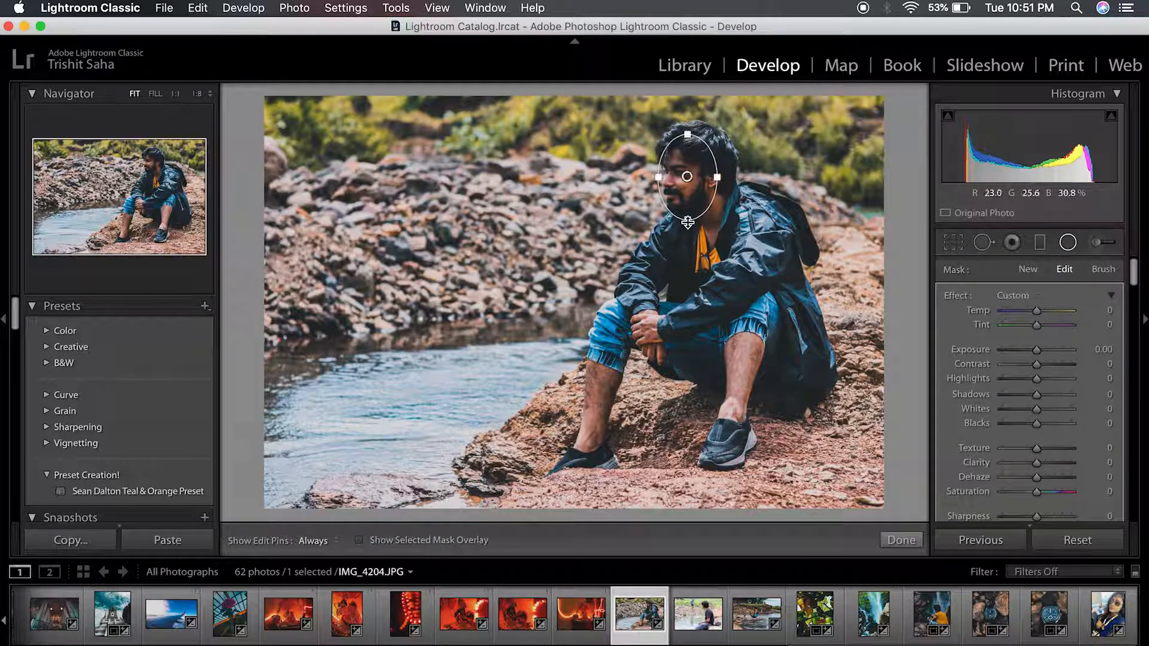
left_click_drag(687, 179, 688, 181)
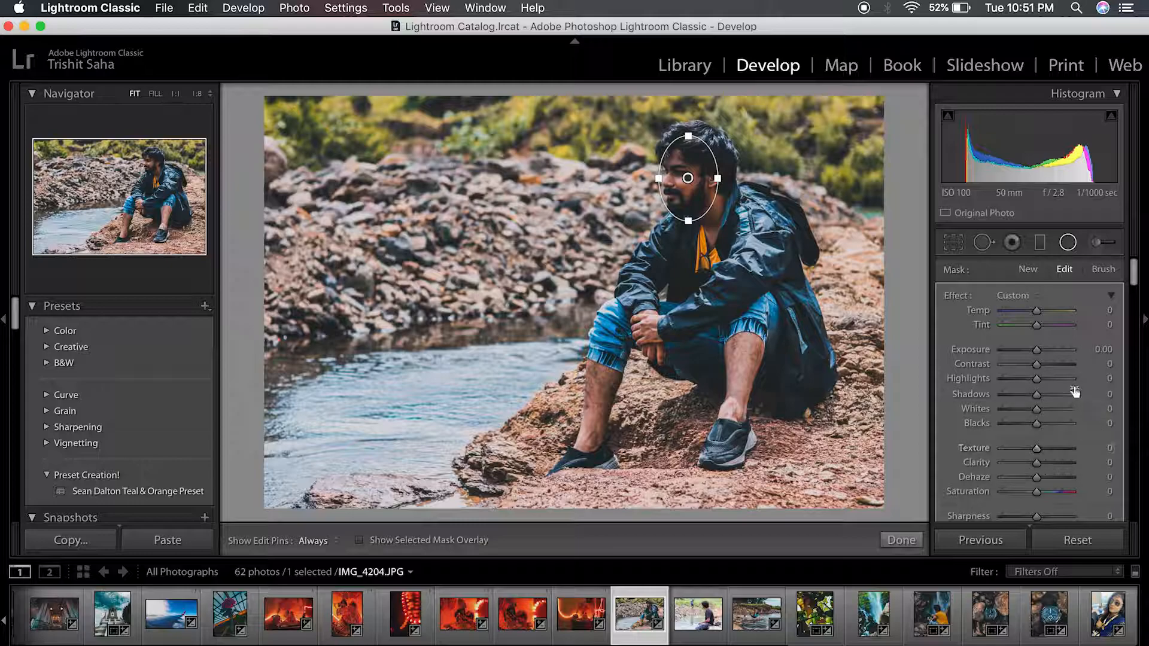
left_click_drag(1038, 356, 1044, 357)
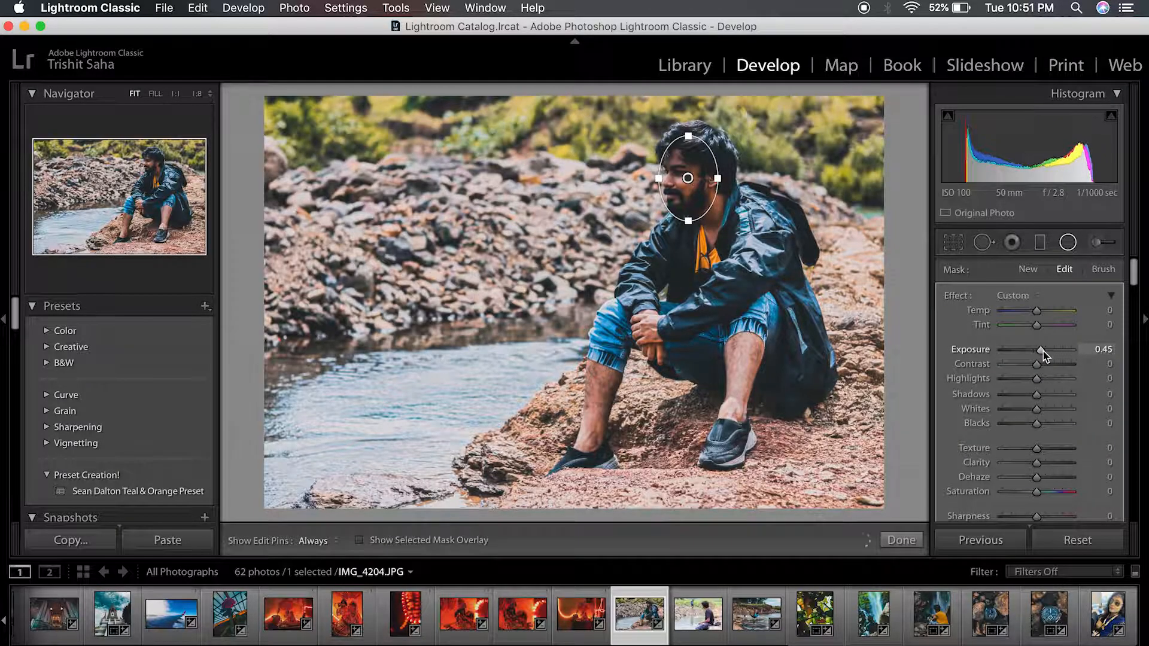
key("super+z")
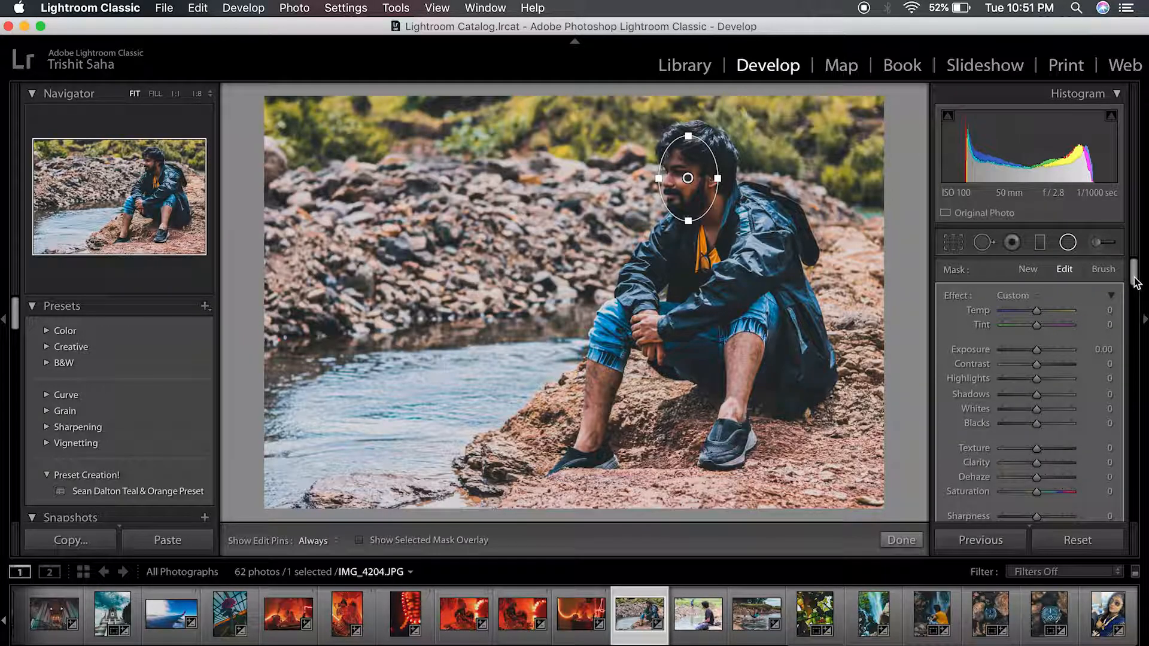
mouse_move(1136, 281)
left_mouse_down()
mouse_move(1136, 312)
mouse_move(1137, 271)
left_mouse_up()
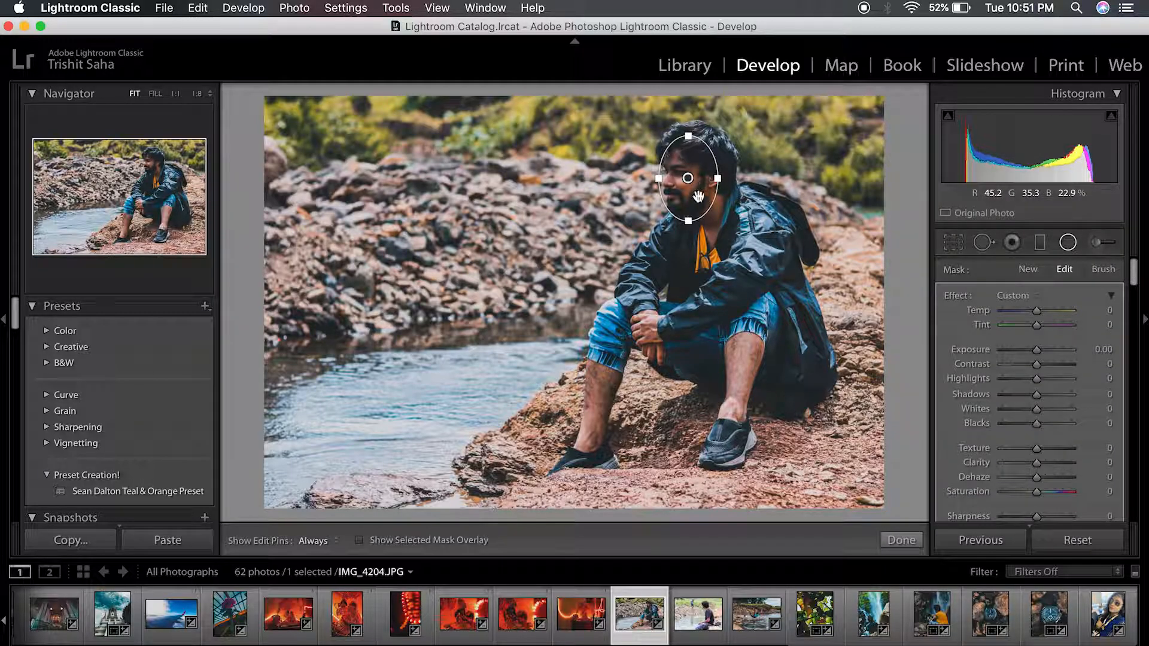
Step: Set the face filter to Exposure 0.49, Contrast -20, Highlights 21, Shadows 11, Whites 5 and Blacks -2, compare with the original, and close the filter
left_click_drag(1037, 350, 1038, 428)
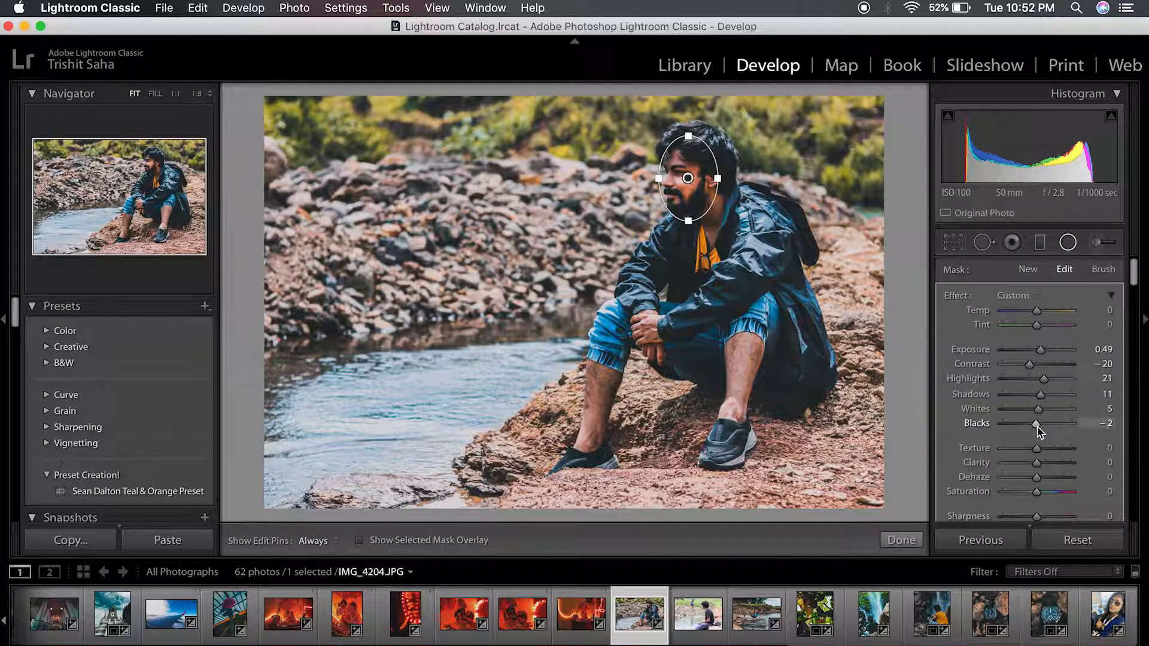
key("backslash")
key("backslash")
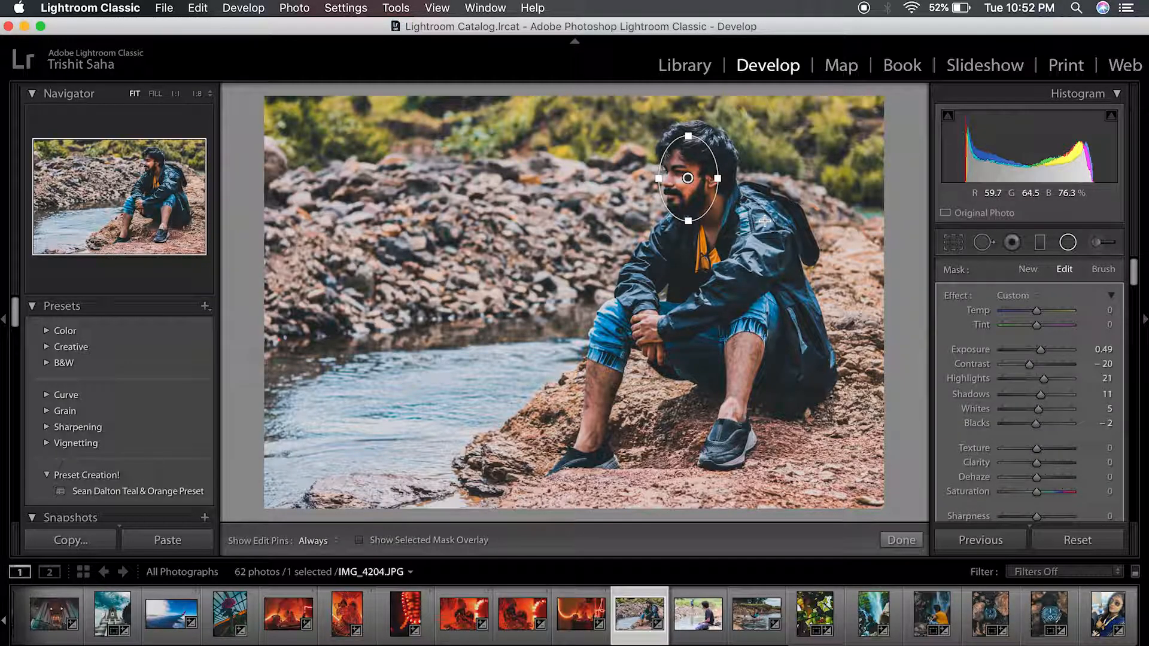
left_click(1069, 243)
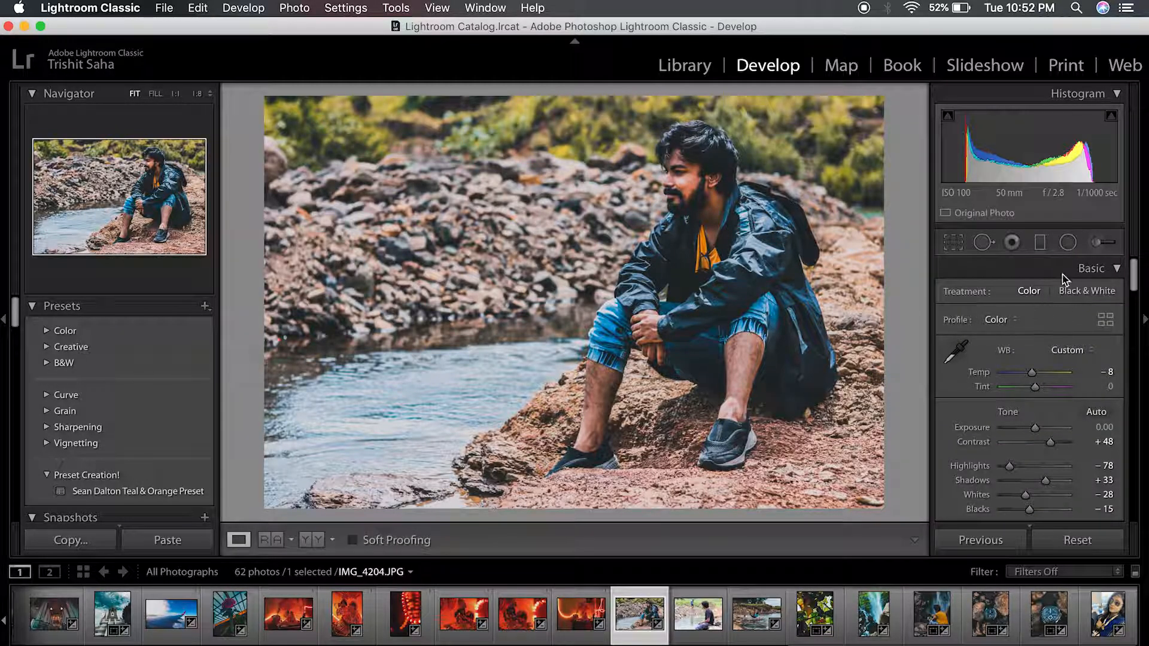
Step: Add a narrow upright radial filter over the man's bare lower leg nearest the water
left_click(1070, 243)
mouse_move(593, 365)
left_mouse_down()
mouse_move(610, 416)
mouse_move(591, 386)
mouse_move(596, 407)
left_mouse_up()
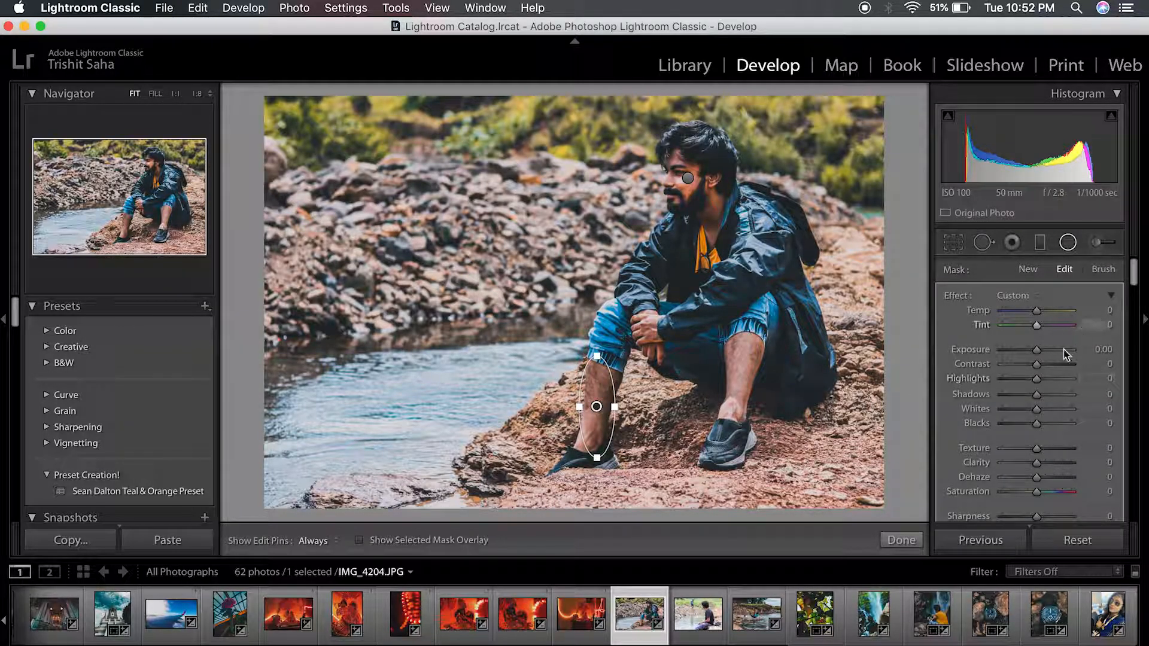
left_click_drag(1039, 357, 1040, 357)
key("super+z")
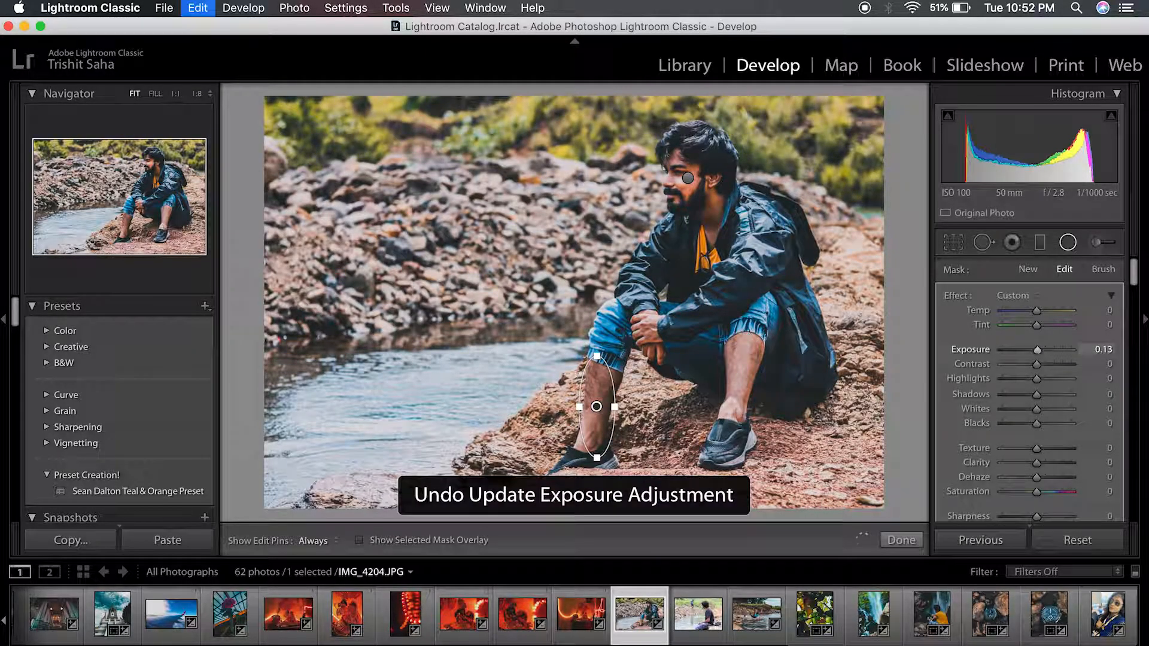
Step: Brighten the lower leg nearest the water by slightly adjusting its radial filter's exposure, contrast, highlights, shadows, whites and blacks
scroll(1040, 353, "down", 3)
left_click_drag(1039, 288, 1043, 288)
left_click_drag(1038, 303, 1042, 303)
left_click_drag(1038, 317, 1047, 334)
left_click_drag(1038, 347, 1043, 347)
left_click_drag(1037, 362, 1036, 361)
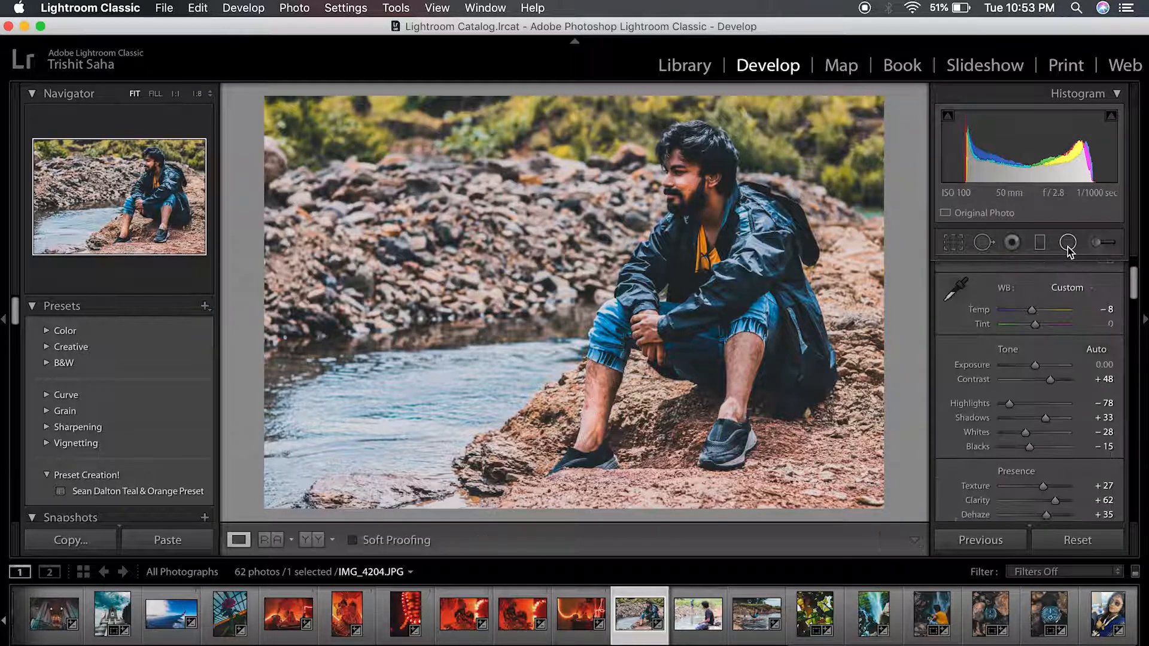
Step: Slightly adjust the exposure and tone settings of the radial filter on the other lower leg and finish the filter
key("super+z")
left_click_drag(1136, 284, 1136, 284)
left_click_drag(1037, 347, 1040, 348)
left_click_drag(1038, 362, 1041, 378)
left_click_drag(1036, 393, 1039, 423)
key("Return")
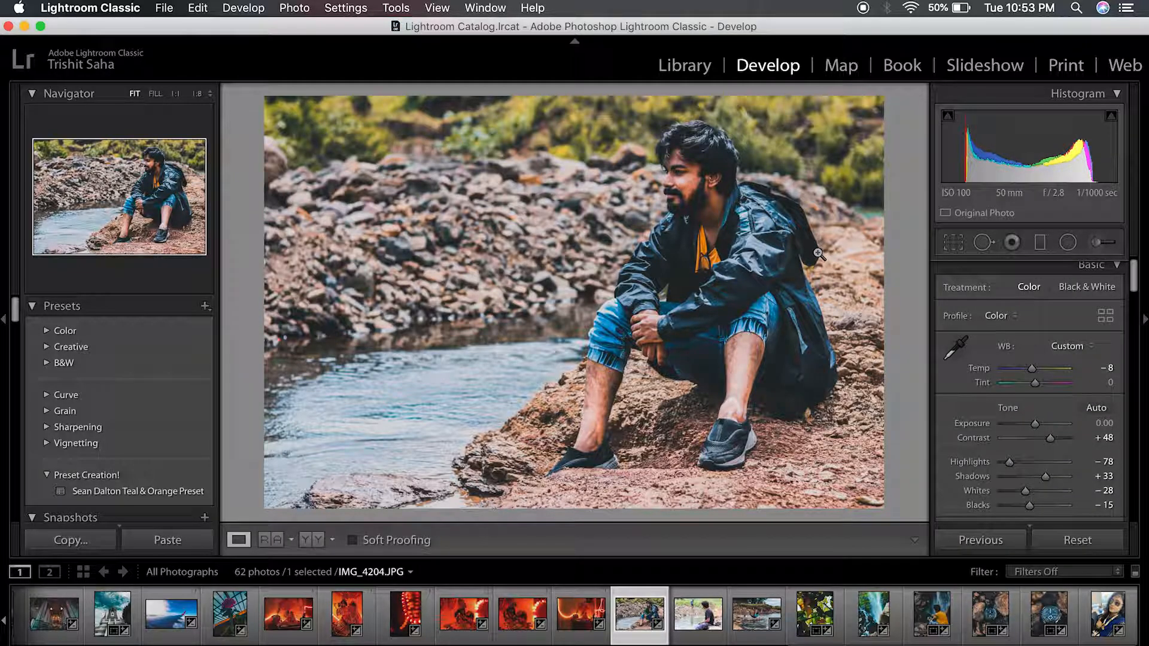